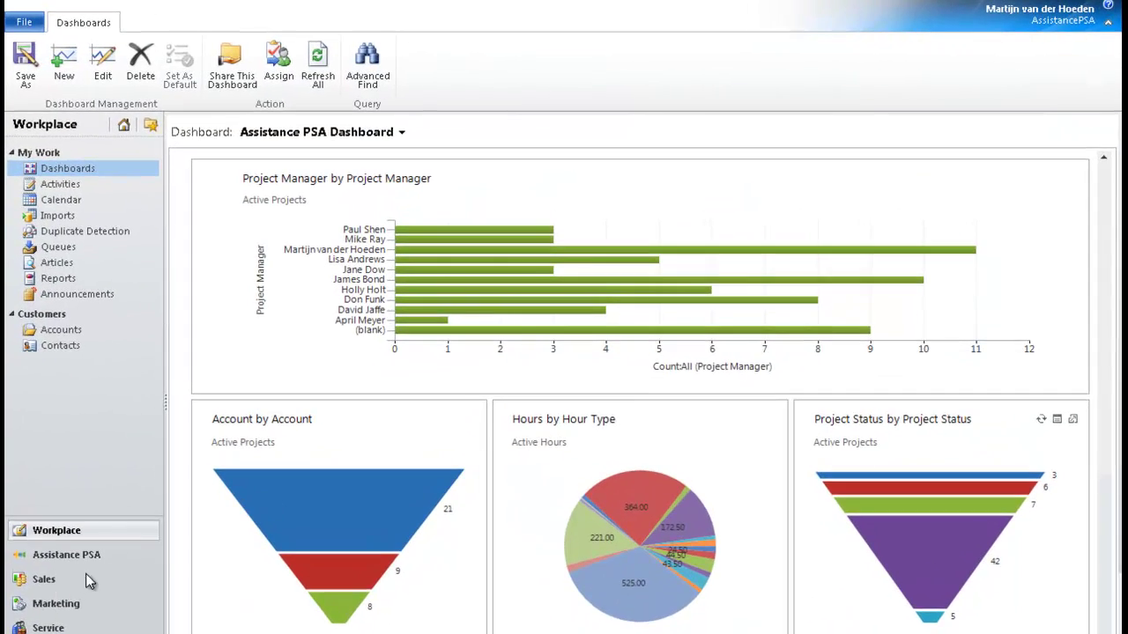
Step: Open the Assistance PSA timesheet for 22–26 November 2010 and retrieve its Outlook appointments
{"action": "left_click", "coordinate": [123, 554]}
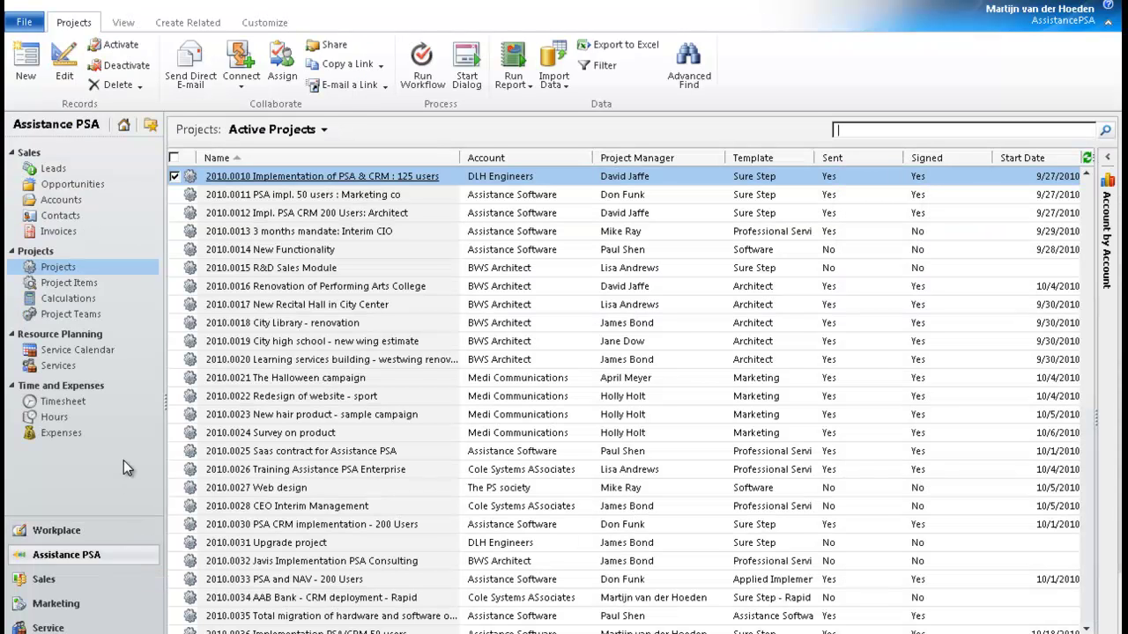
{"action": "left_click", "coordinate": [113, 402]}
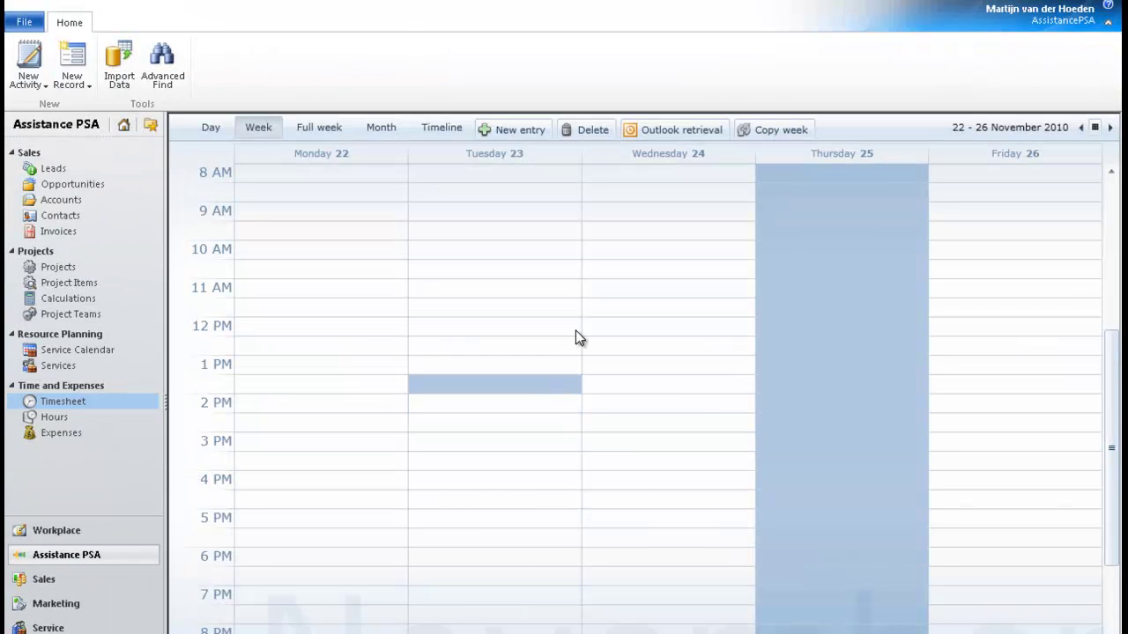
{"action": "left_click", "coordinate": [646, 138]}
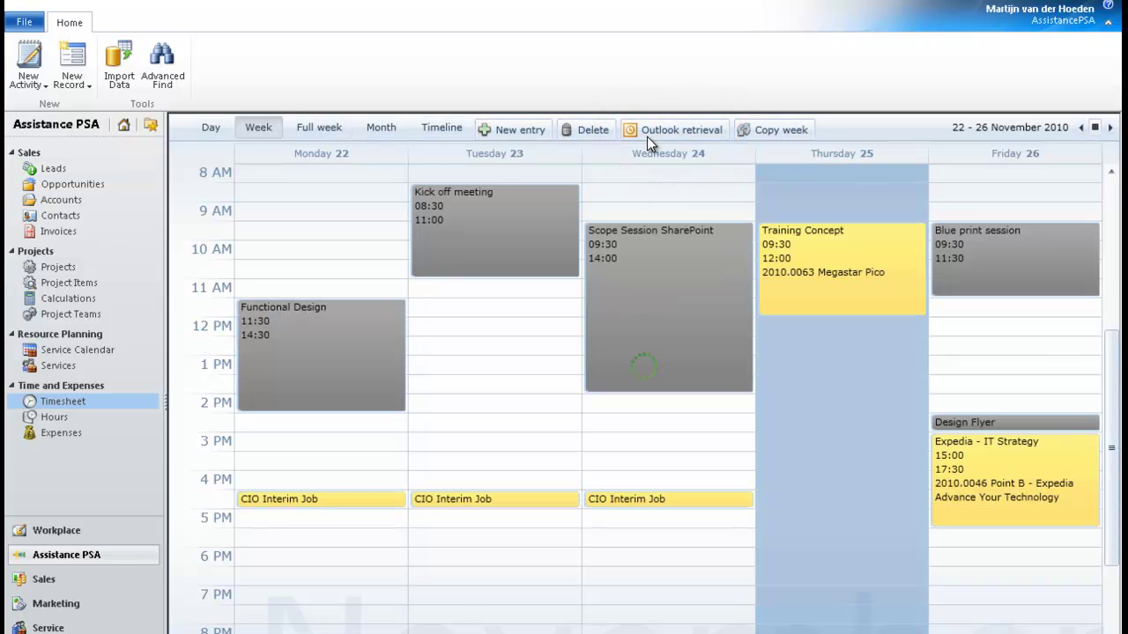
{"action": "mouse_move", "coordinate": [495, 230]}
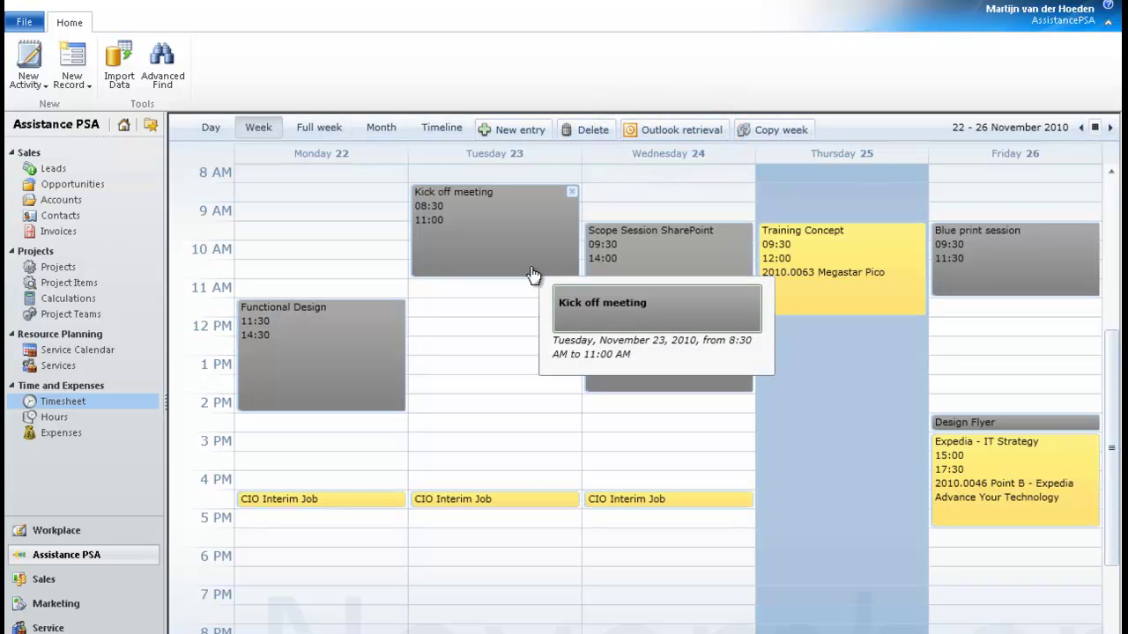
Step: Assign the Kick off meeting hours to project 2010.0061 and open item 1.4.0 Requirements and Configuration
{"action": "double_click", "coordinate": [533, 275]}
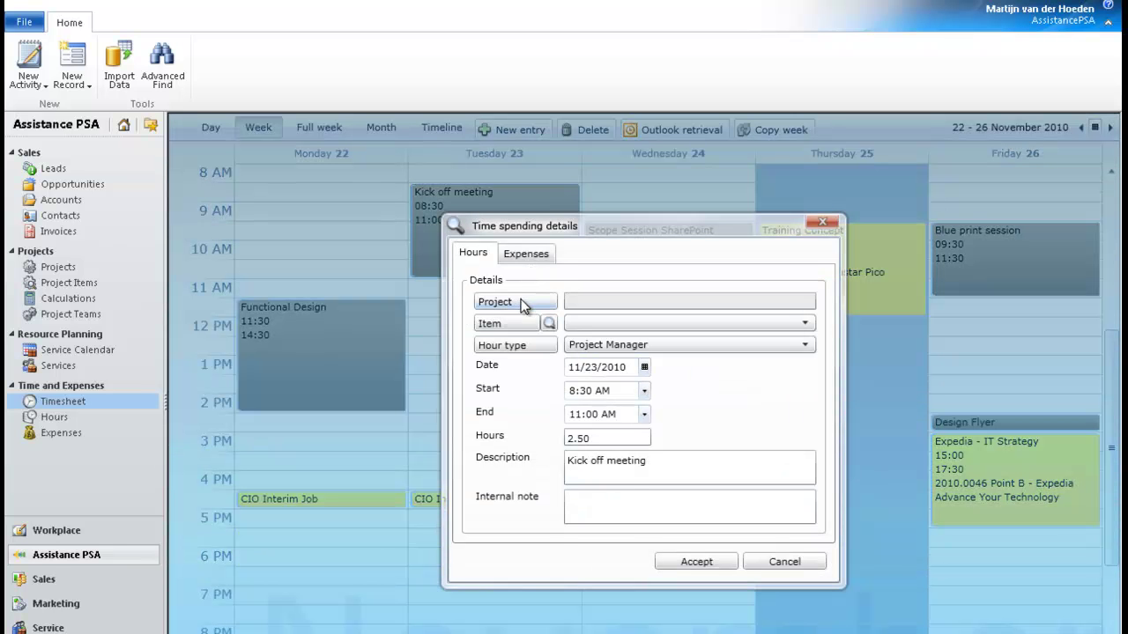
{"action": "left_click", "coordinate": [522, 306]}
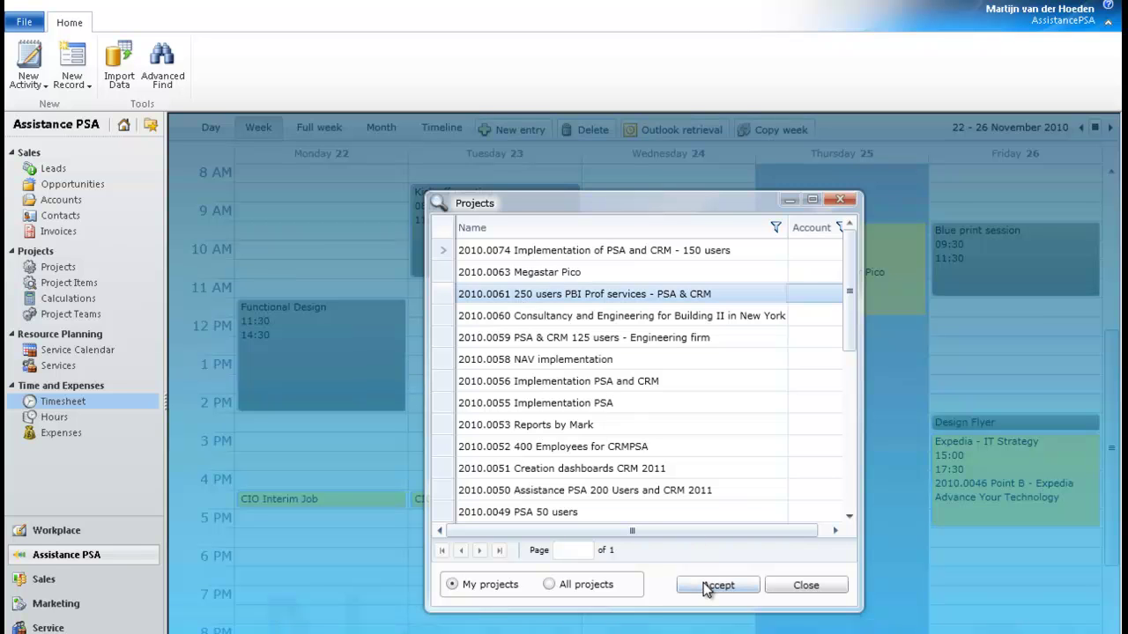
{"action": "left_click", "coordinate": [703, 582]}
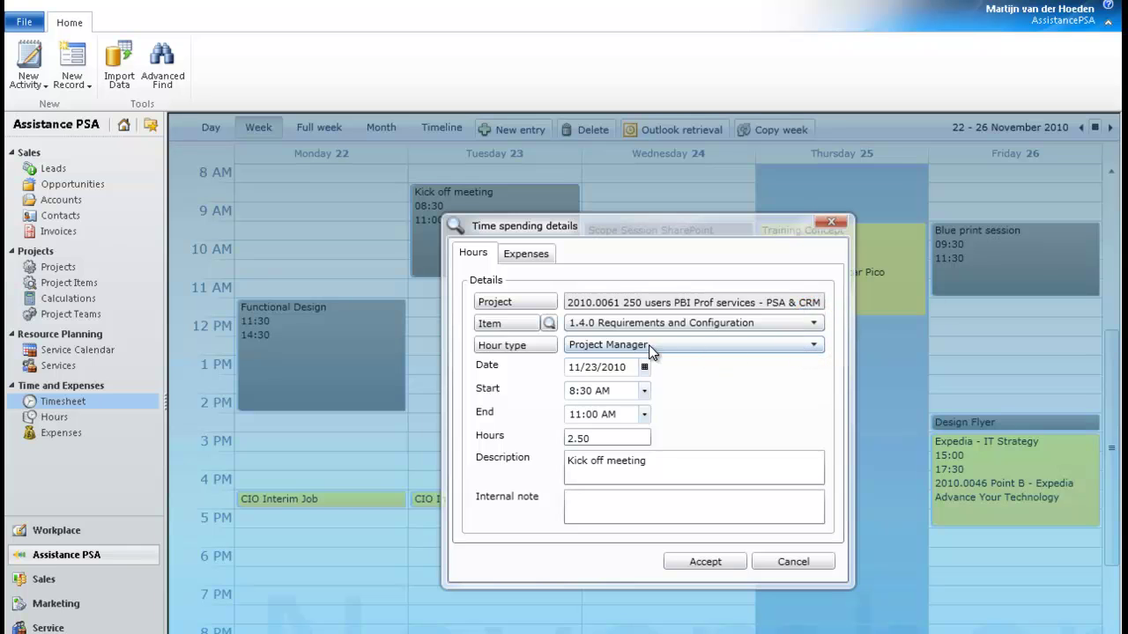
{"action": "left_click", "coordinate": [547, 325]}
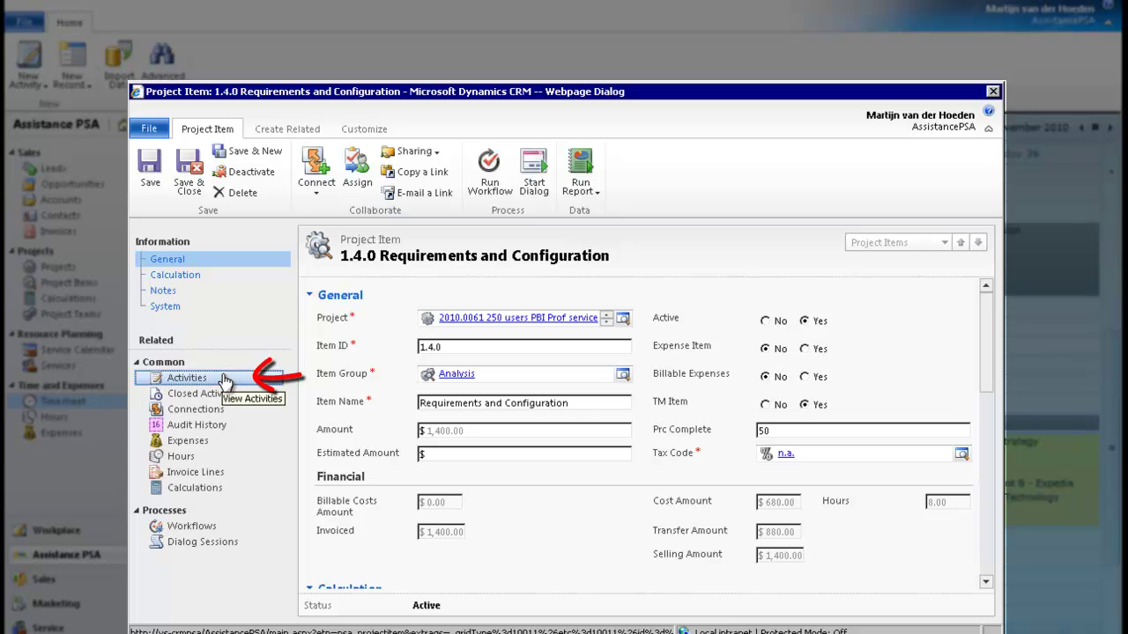
Step: Open the Kick off meeting appointment from item 1.4.0's activities and close it as completed
{"action": "left_click", "coordinate": [226, 380]}
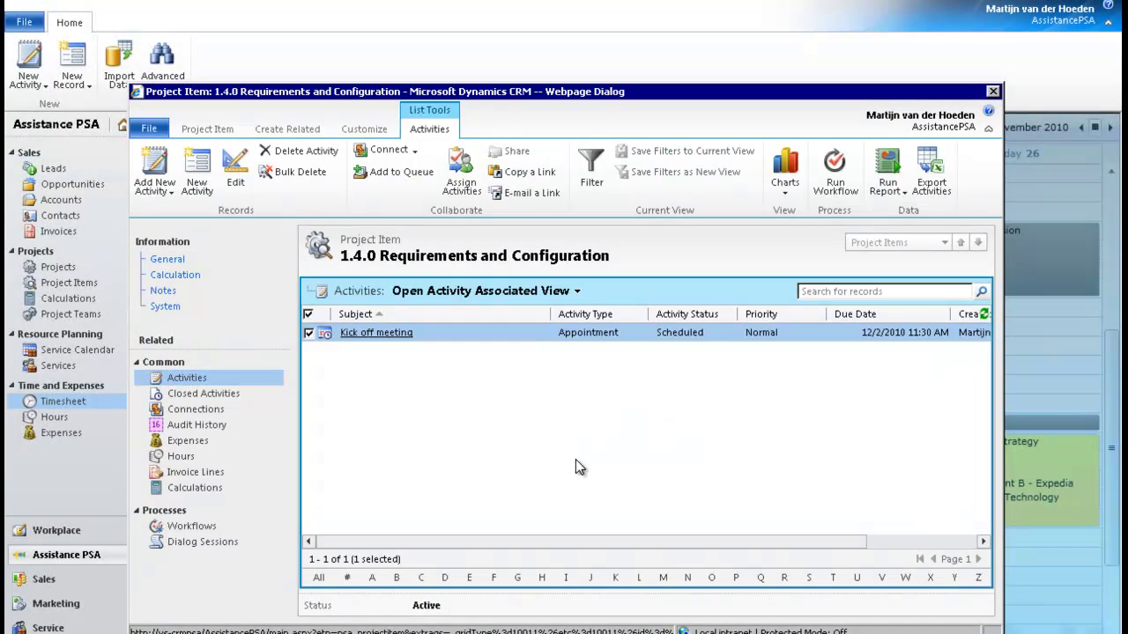
{"action": "left_click", "coordinate": [381, 334]}
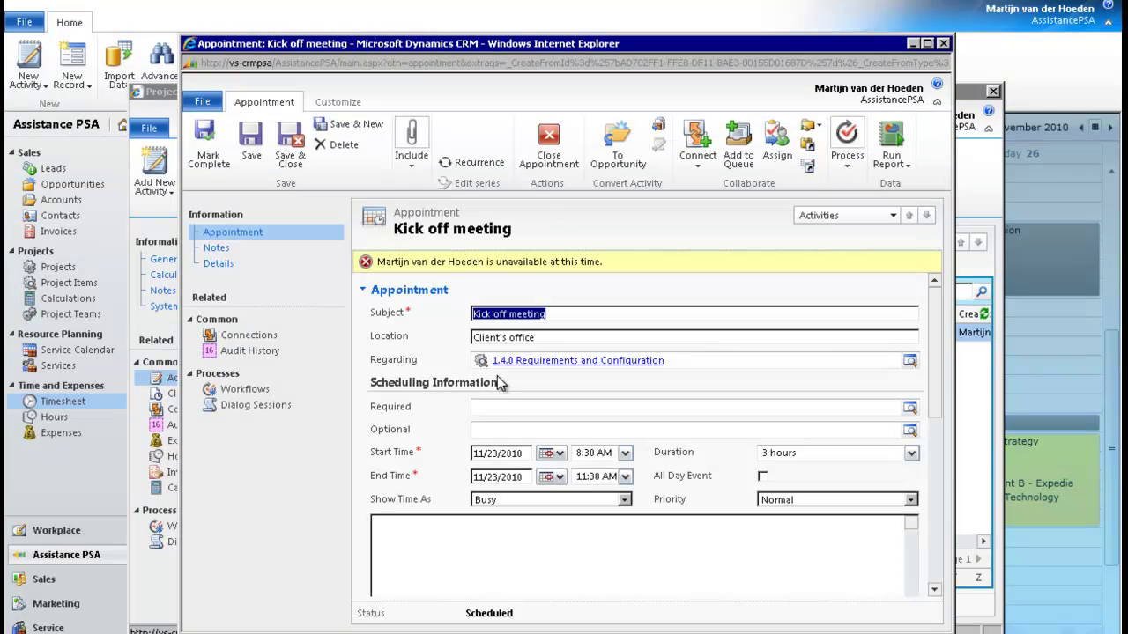
{"action": "left_click", "coordinate": [550, 146]}
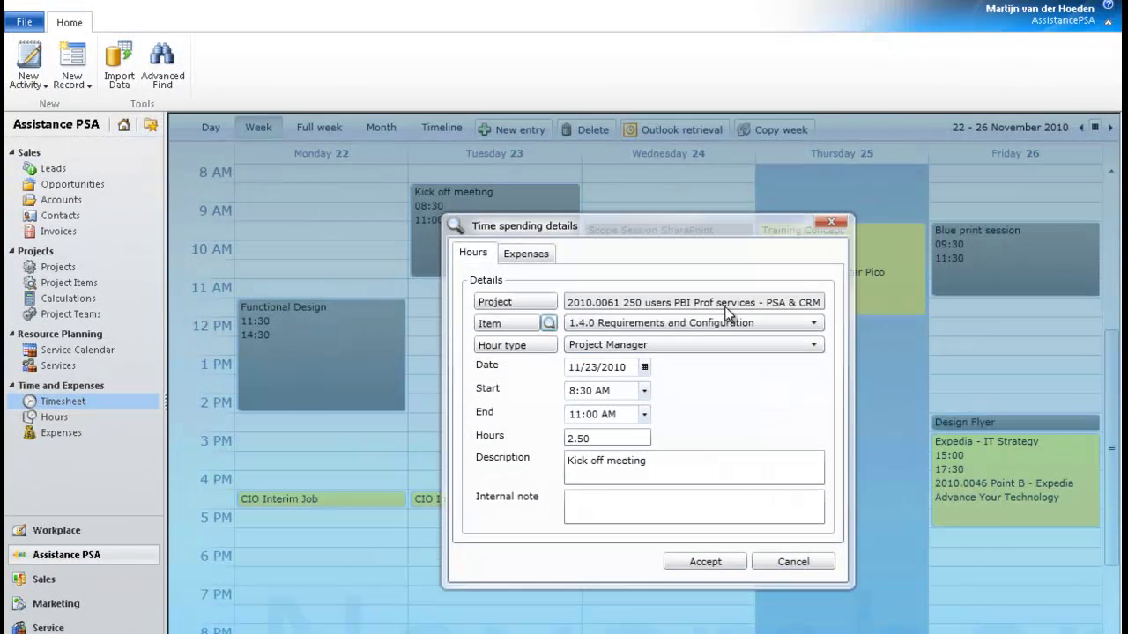
Step: Append the attendee's name to the Kick off meeting description and book 3.00 hours ending 11:30 AM
{"action": "left_click", "coordinate": [666, 459]}
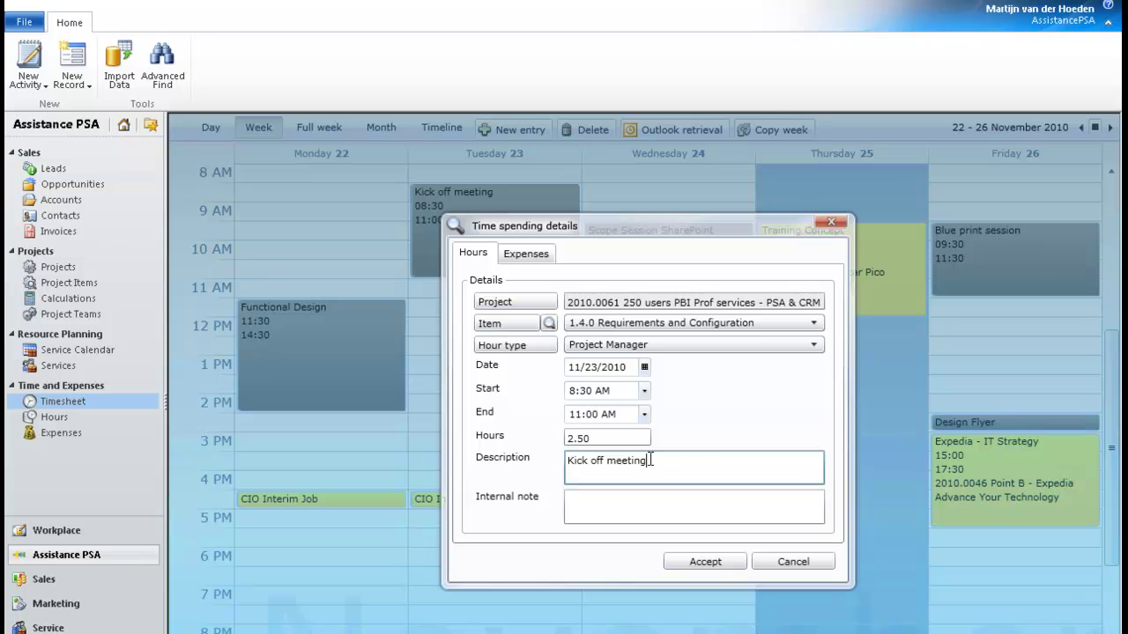
{"action": "type", "text": " with T. Smith"}
{"action": "key", "text": "shift+Tab"}
{"action": "type", "text": "3"}
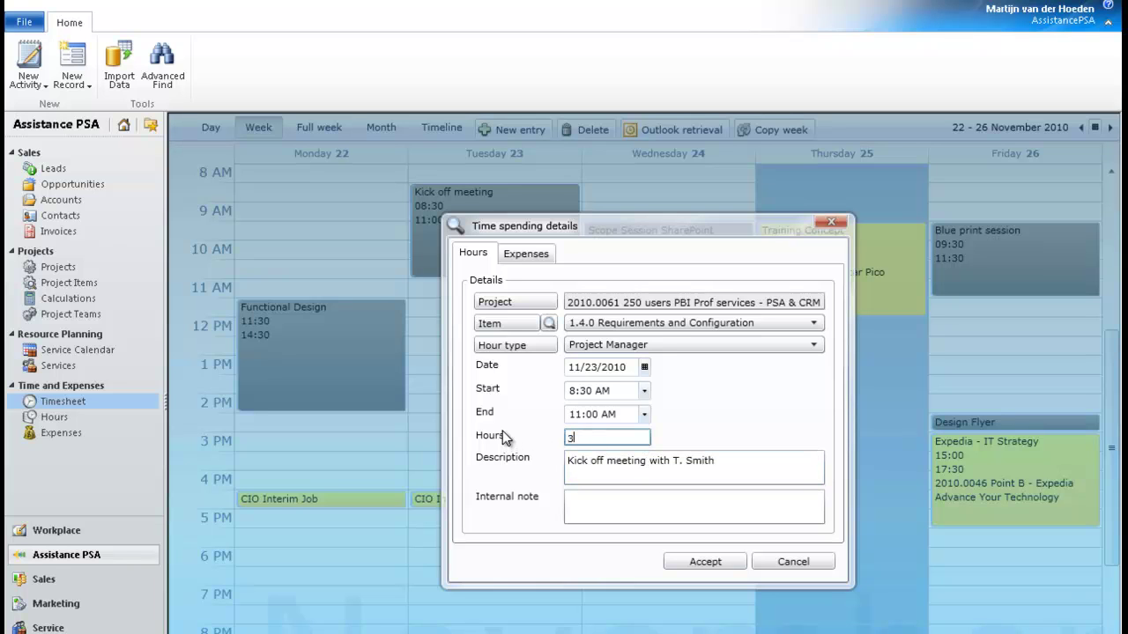
{"action": "left_click", "coordinate": [582, 500]}
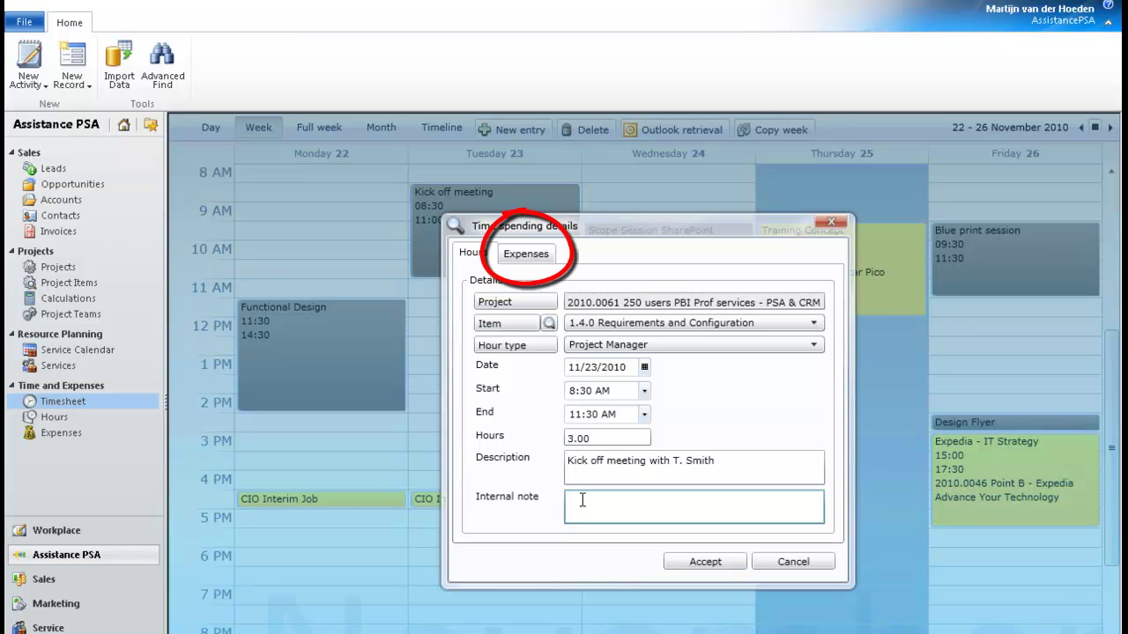
Step: Add a 'Printing supplies' expense line costing 75 to the Kick off meeting
{"action": "left_click", "coordinate": [552, 257]}
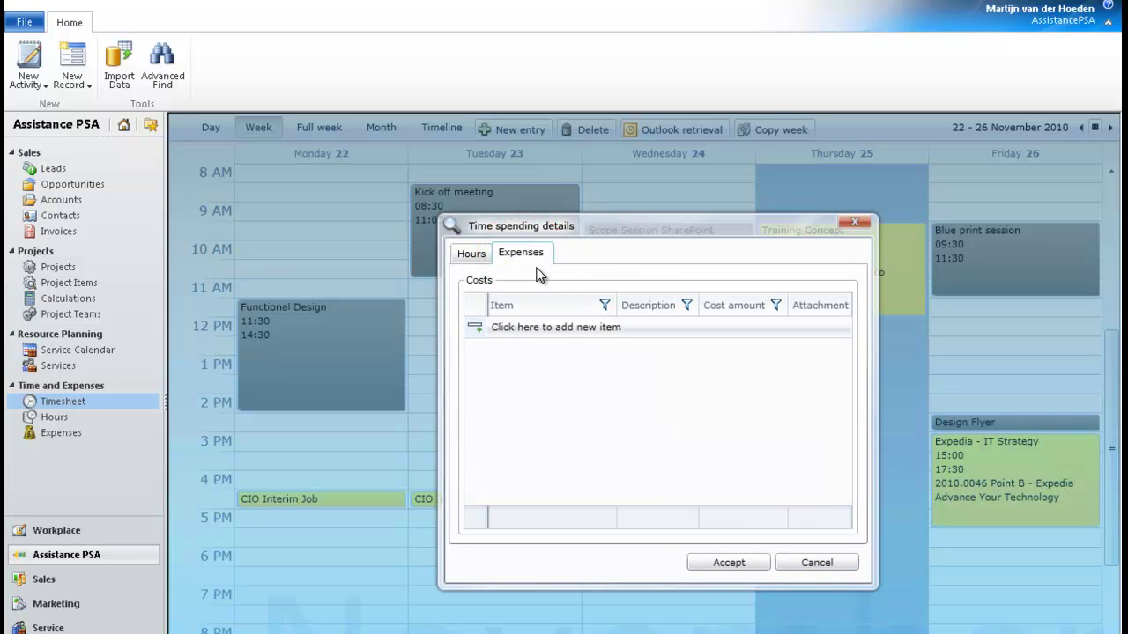
{"action": "left_click", "coordinate": [662, 333]}
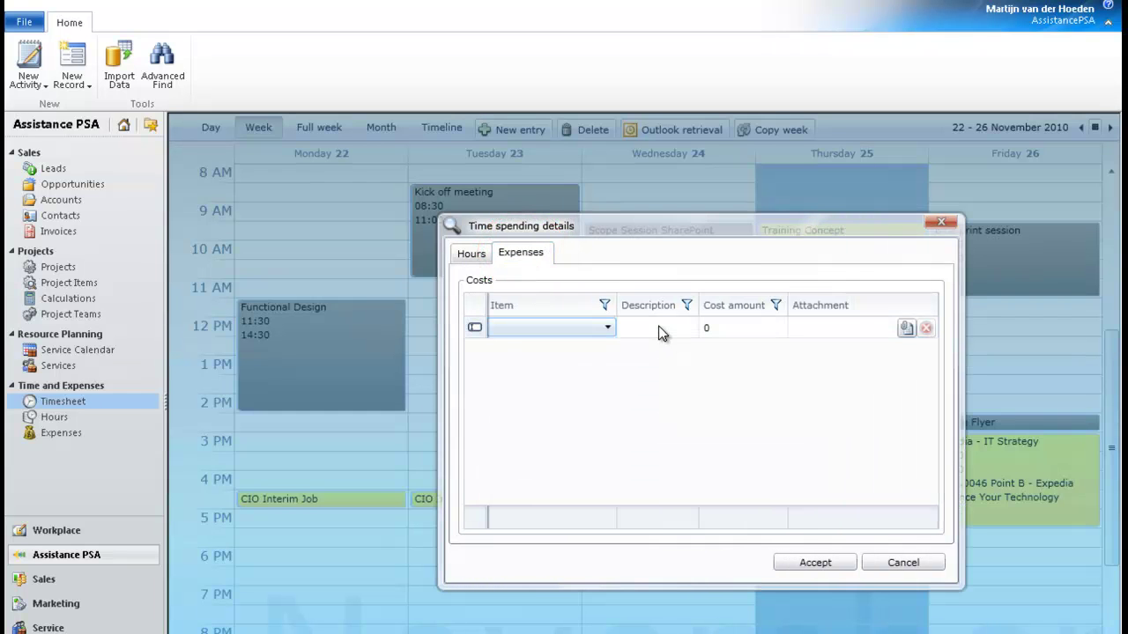
{"action": "left_click", "coordinate": [659, 327]}
{"action": "type", "text": "Printing s"}
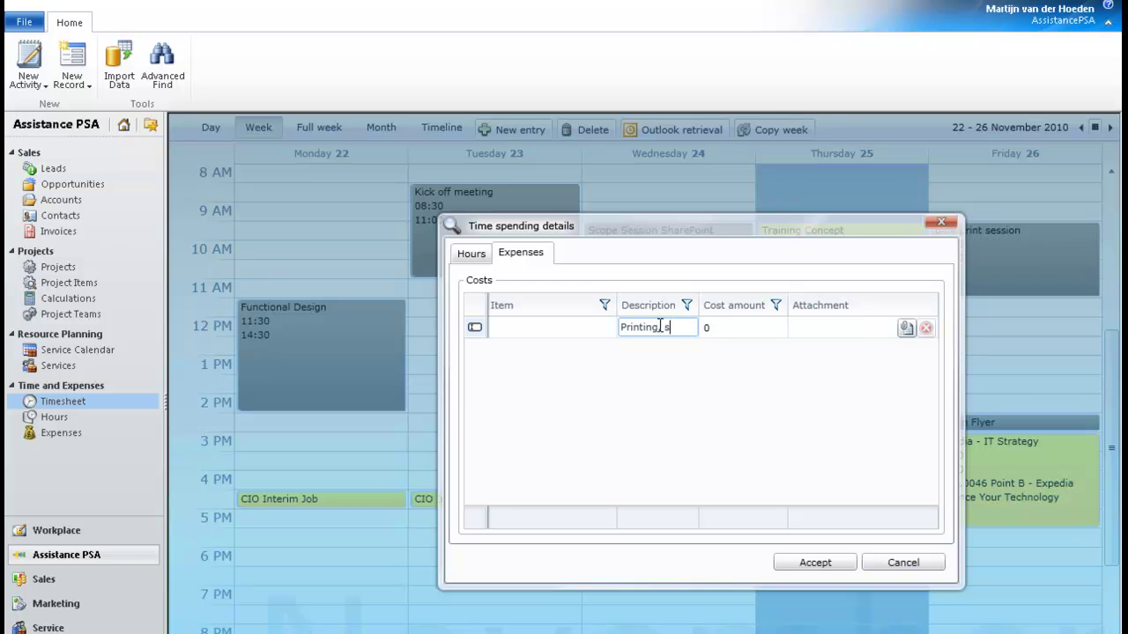
{"action": "type", "text": "upplies"}
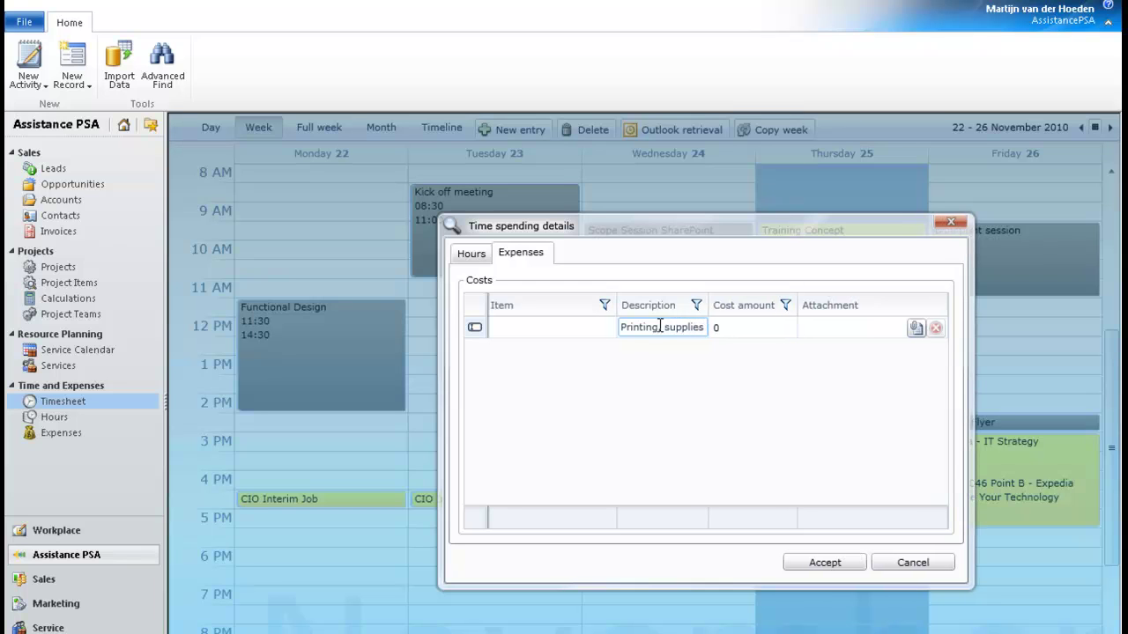
{"action": "key", "text": "Tab"}
{"action": "type", "text": "75"}
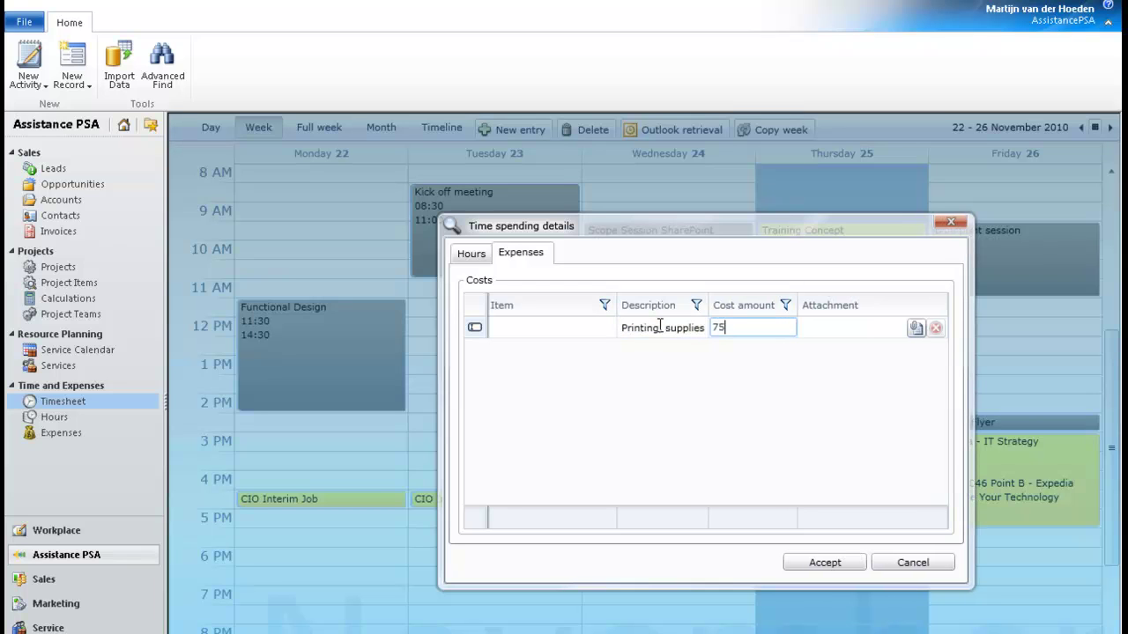
{"action": "key", "text": "Return"}
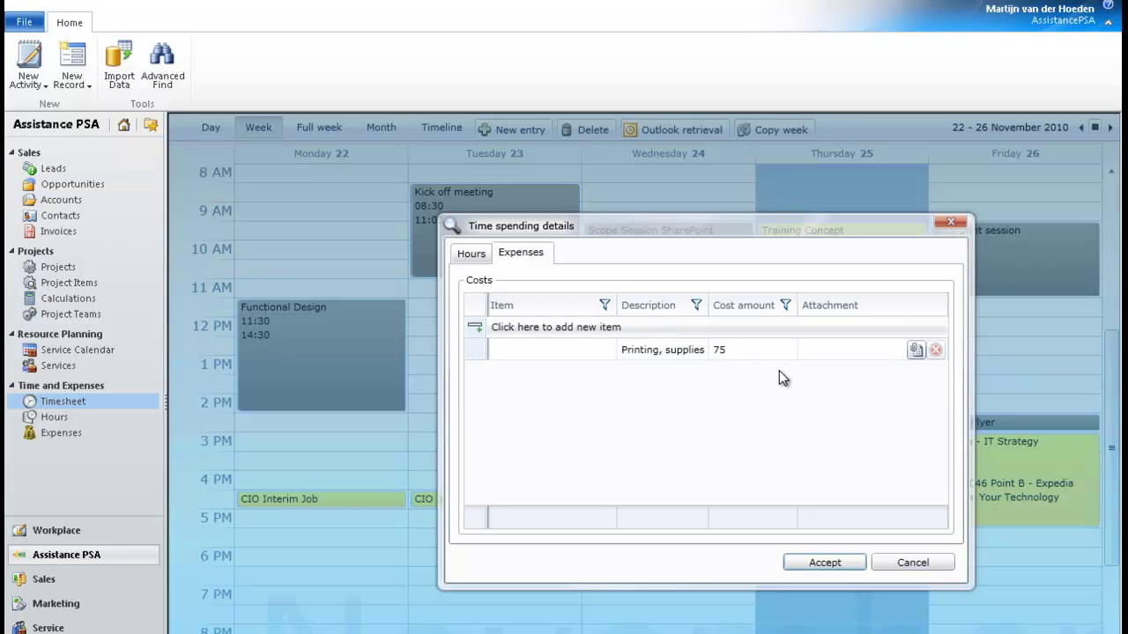
Step: Attach Printing receipt.docx to the expense and return to the meeting's hours
{"action": "left_click", "coordinate": [917, 350]}
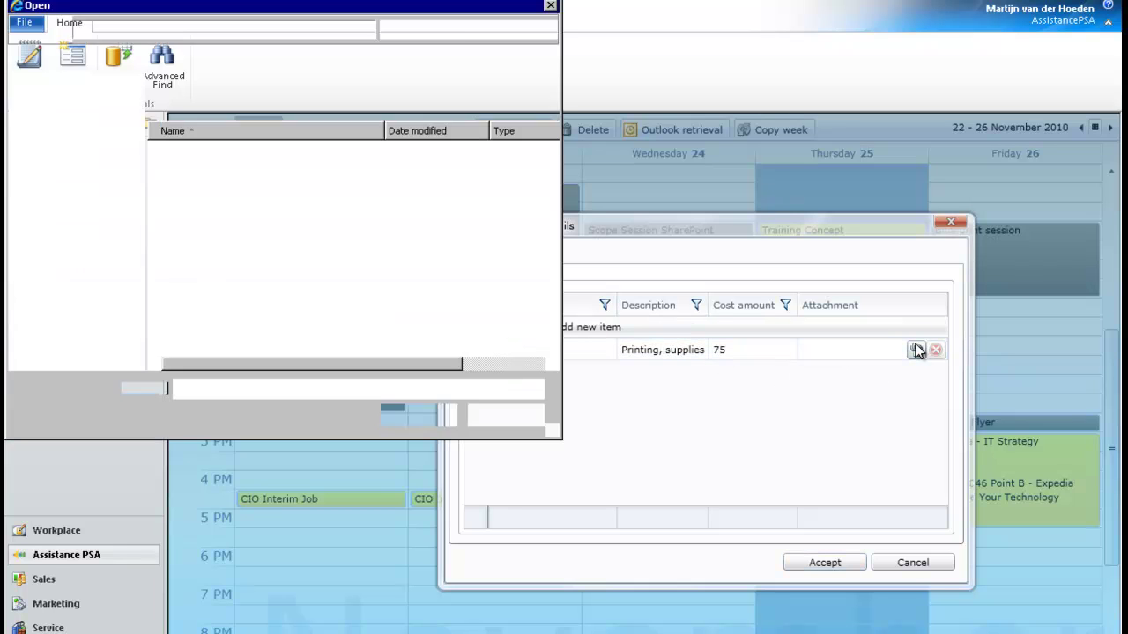
{"action": "left_click", "coordinate": [180, 181]}
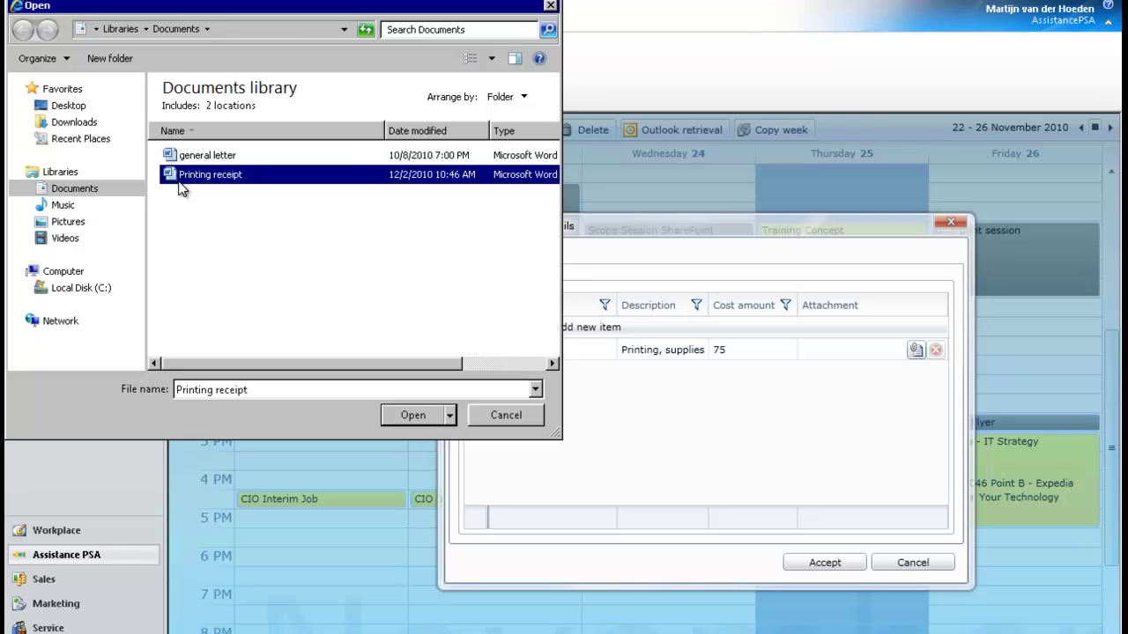
{"action": "left_click", "coordinate": [393, 416]}
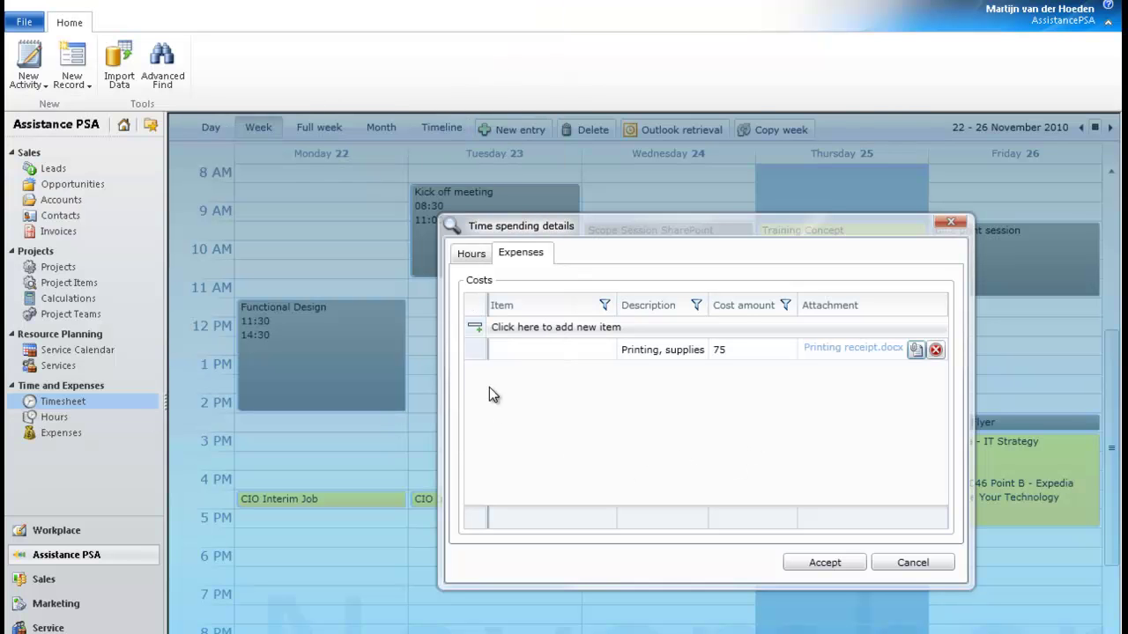
{"action": "left_click", "coordinate": [472, 255]}
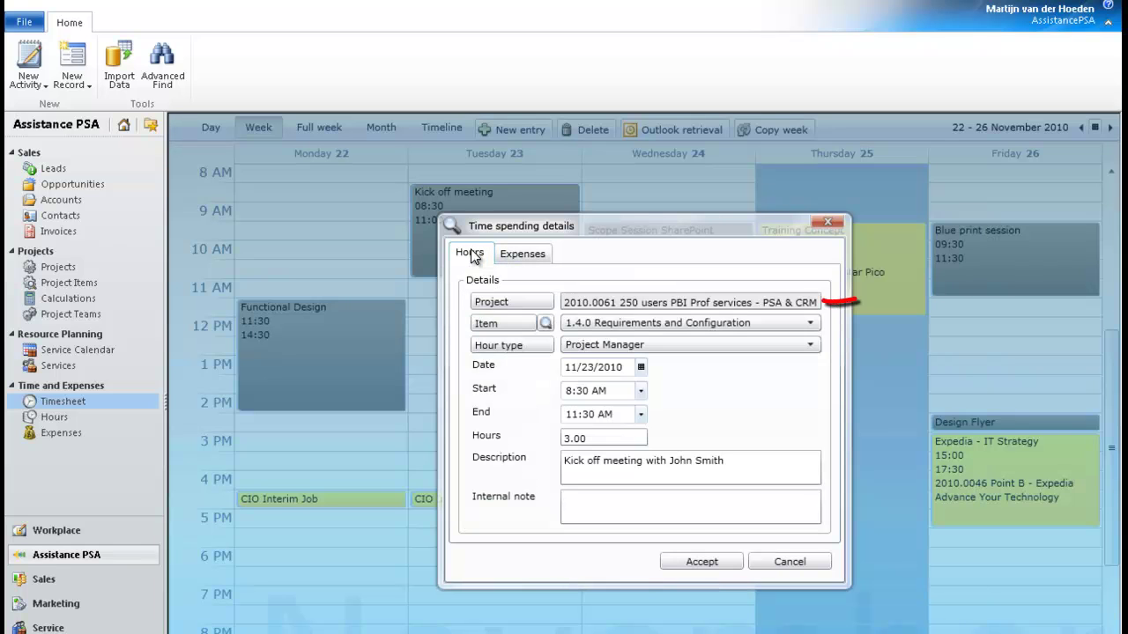
Step: Save the Kick off meeting entry and move it to Monday 22 at 08:00
{"action": "left_click", "coordinate": [717, 562]}
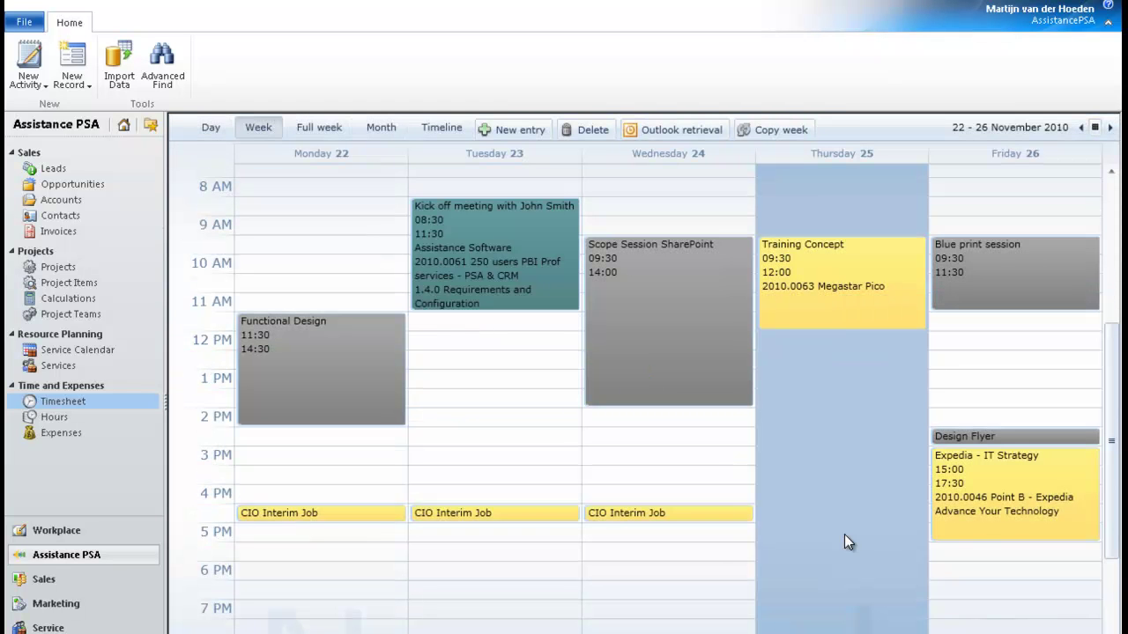
{"action": "mouse_move", "coordinate": [492, 306]}
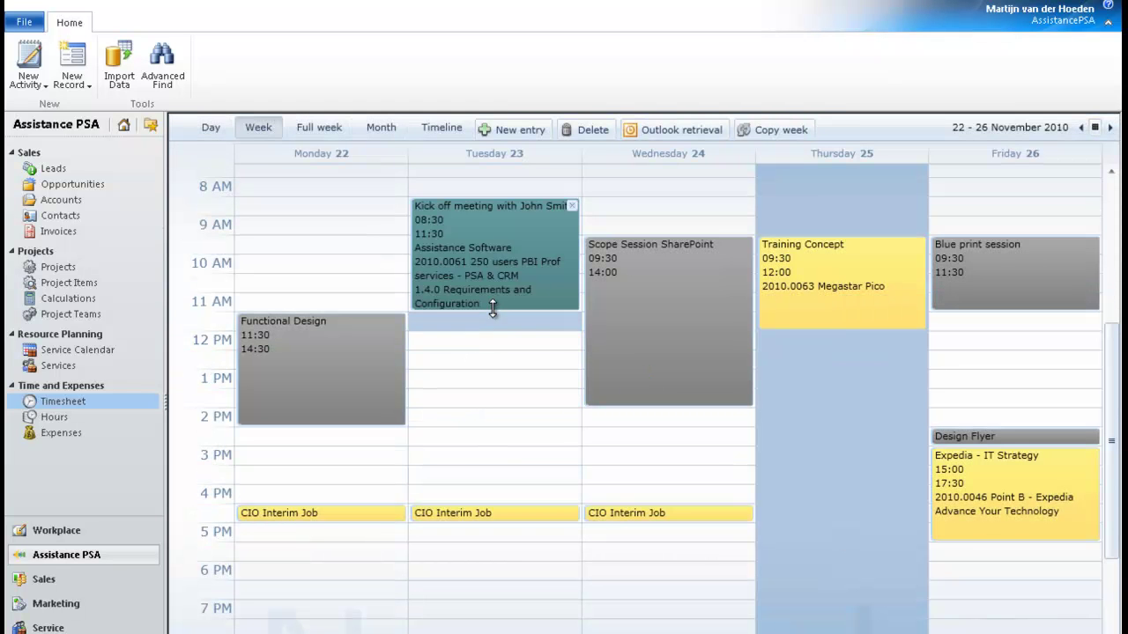
{"action": "mouse_move", "coordinate": [492, 308]}
{"action": "left_mouse_down"}
{"action": "mouse_move", "coordinate": [479, 408]}
{"action": "mouse_move", "coordinate": [481, 299]}
{"action": "mouse_move", "coordinate": [481, 313]}
{"action": "mouse_move", "coordinate": [326, 207]}
{"action": "mouse_move", "coordinate": [405, 232]}
{"action": "left_mouse_up"}
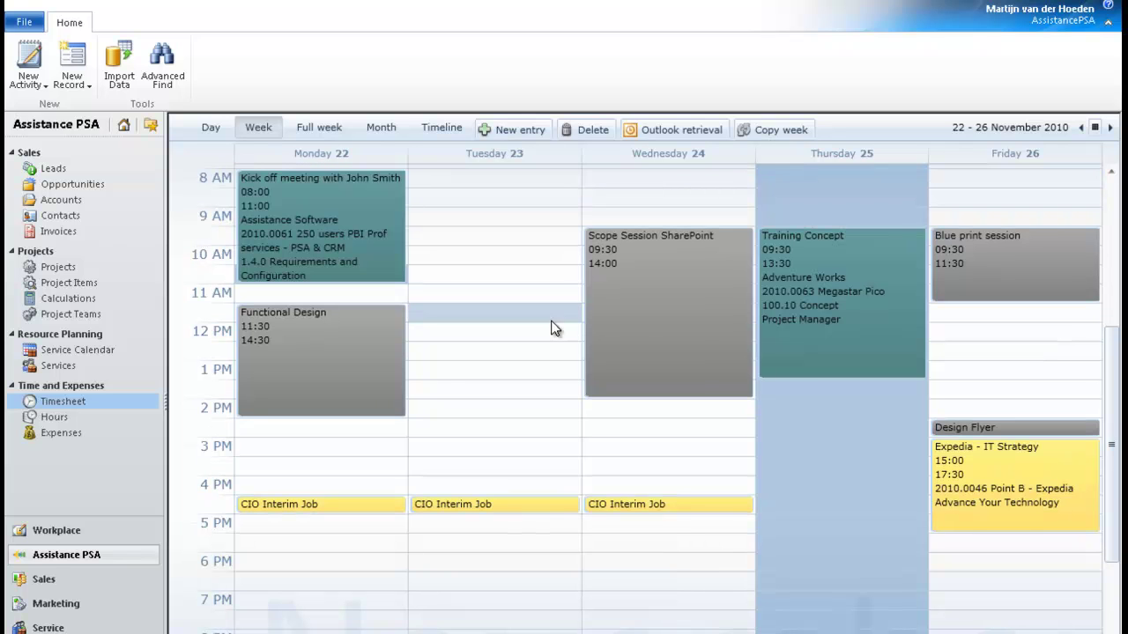
Step: Start a new time entry in the empty Tuesday 9:30 slot and choose its project
{"action": "right_click", "coordinate": [486, 235]}
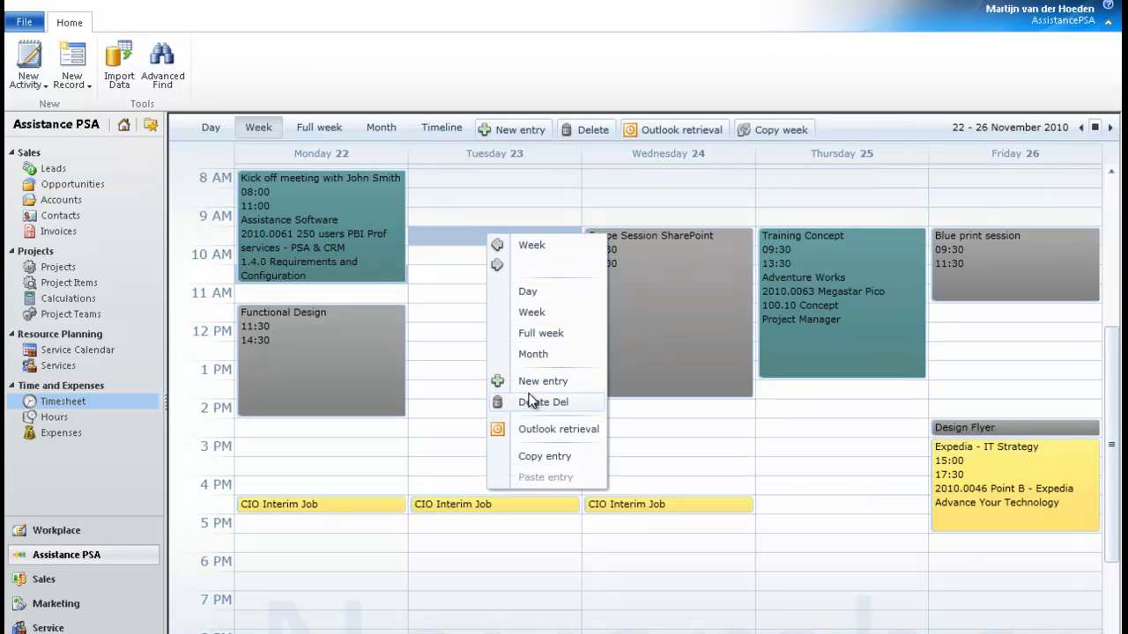
{"action": "left_click", "coordinate": [584, 382]}
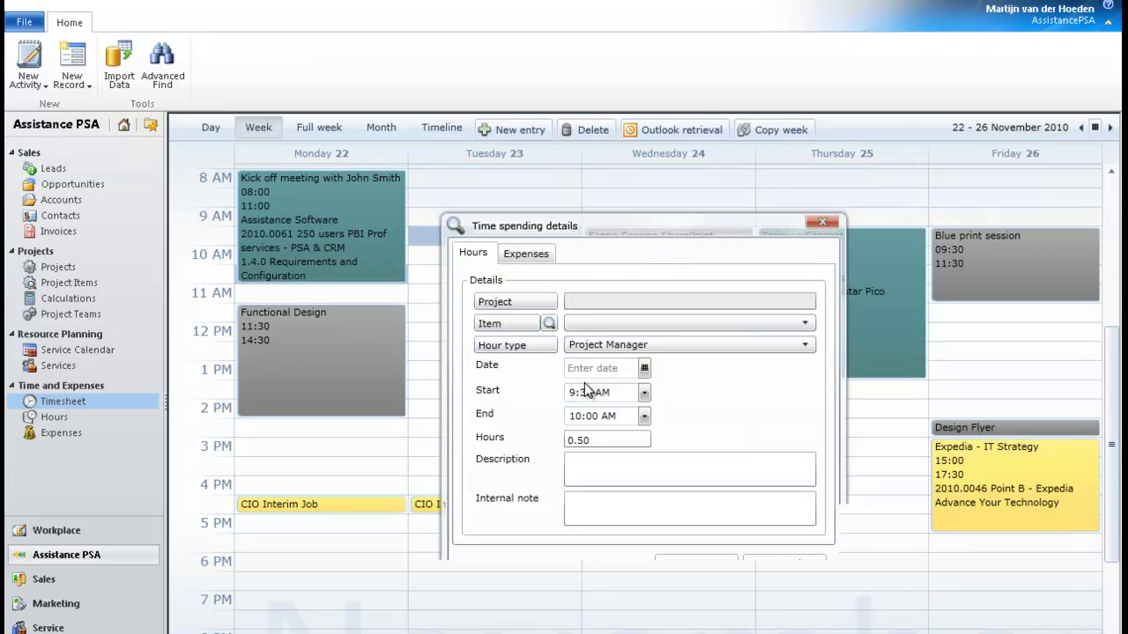
{"action": "left_click", "coordinate": [541, 302]}
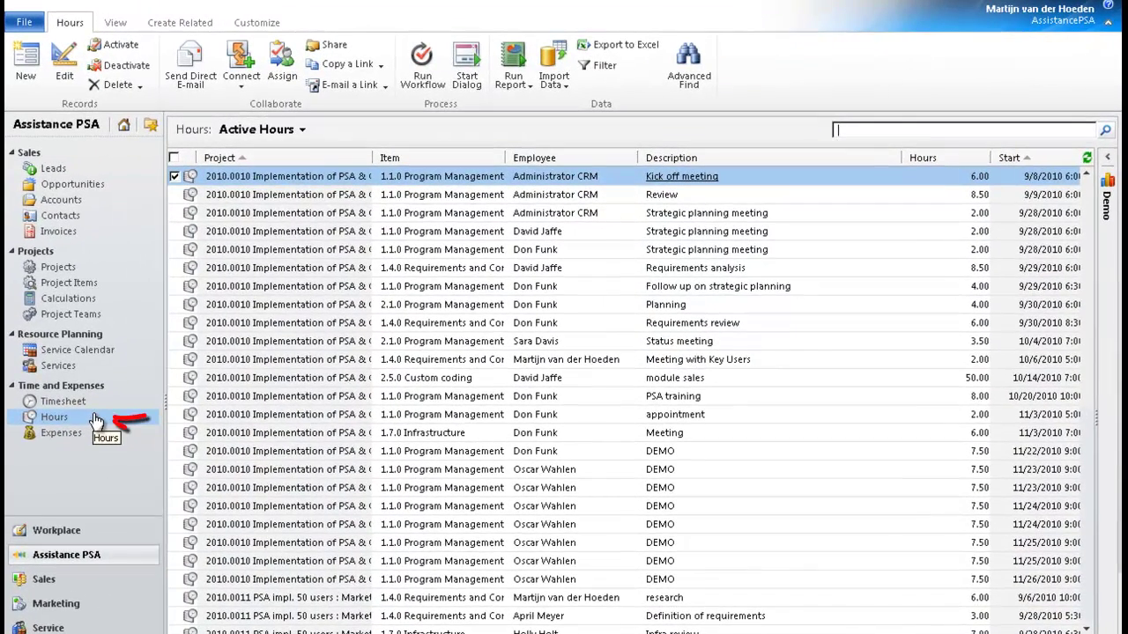
{"action": "left_click", "coordinate": [24, 72]}
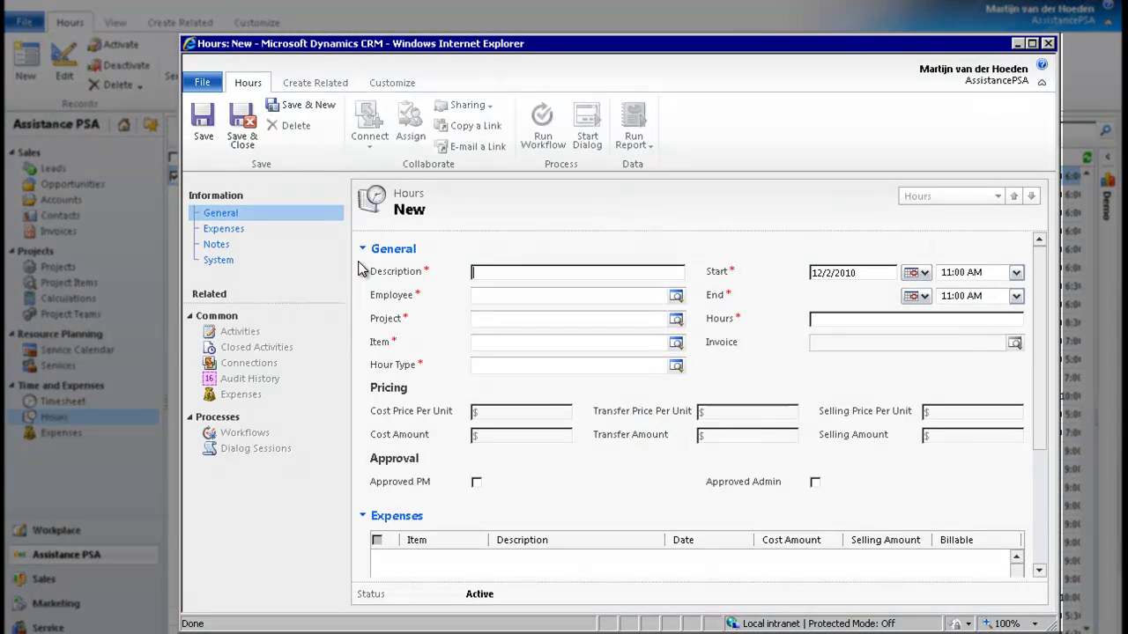
{"action": "left_click", "coordinate": [549, 273]}
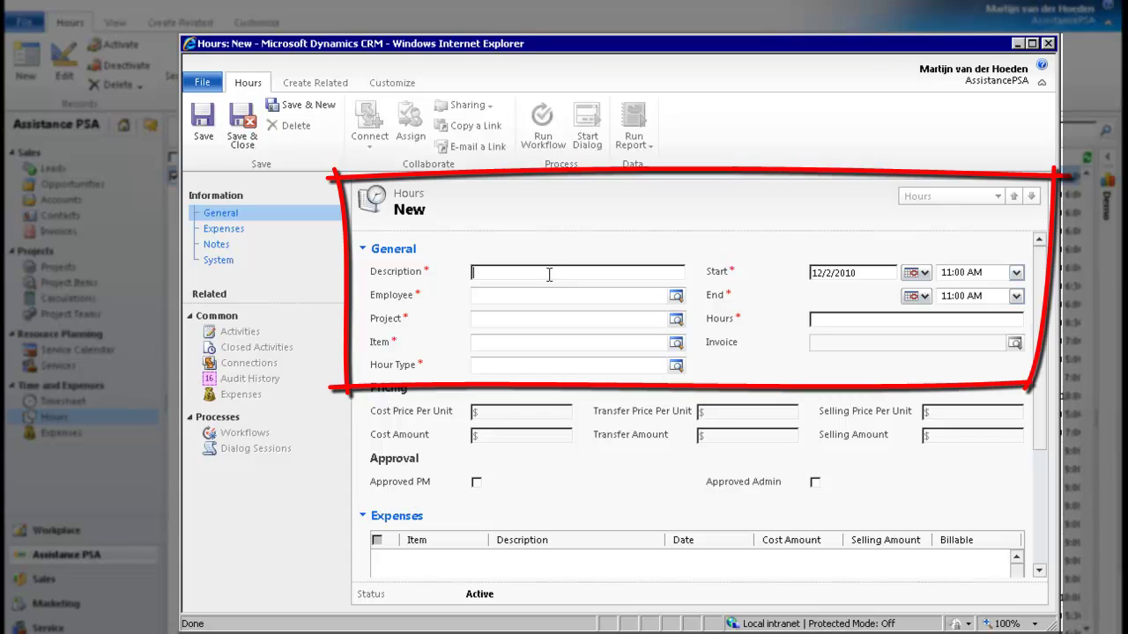
{"action": "type", "text": "S"}
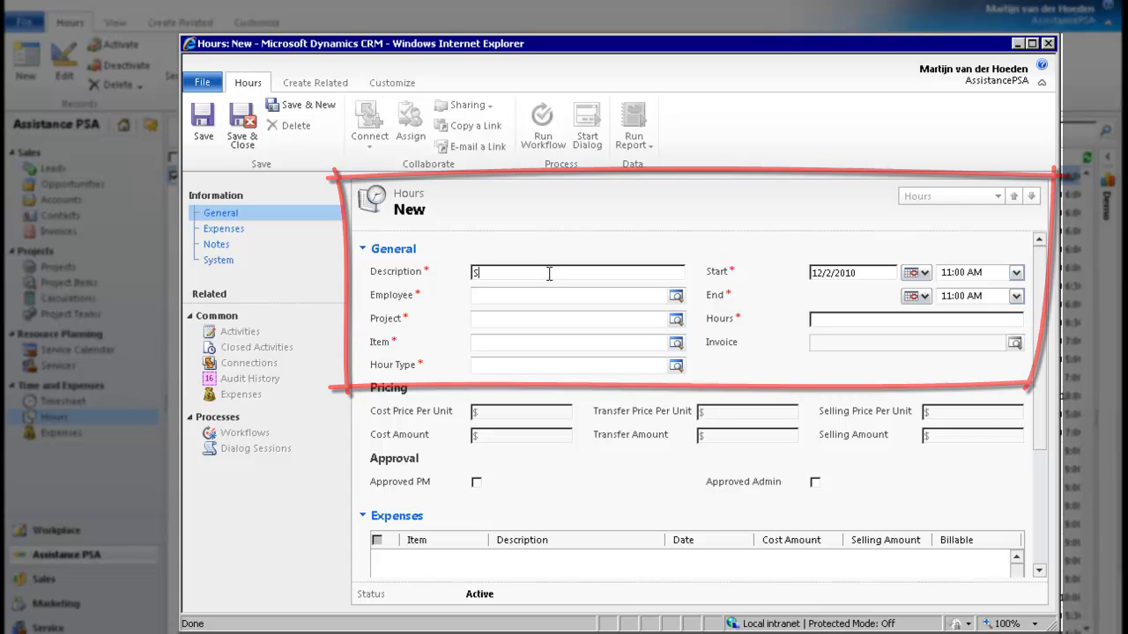
{"action": "type", "text": "cope session"}
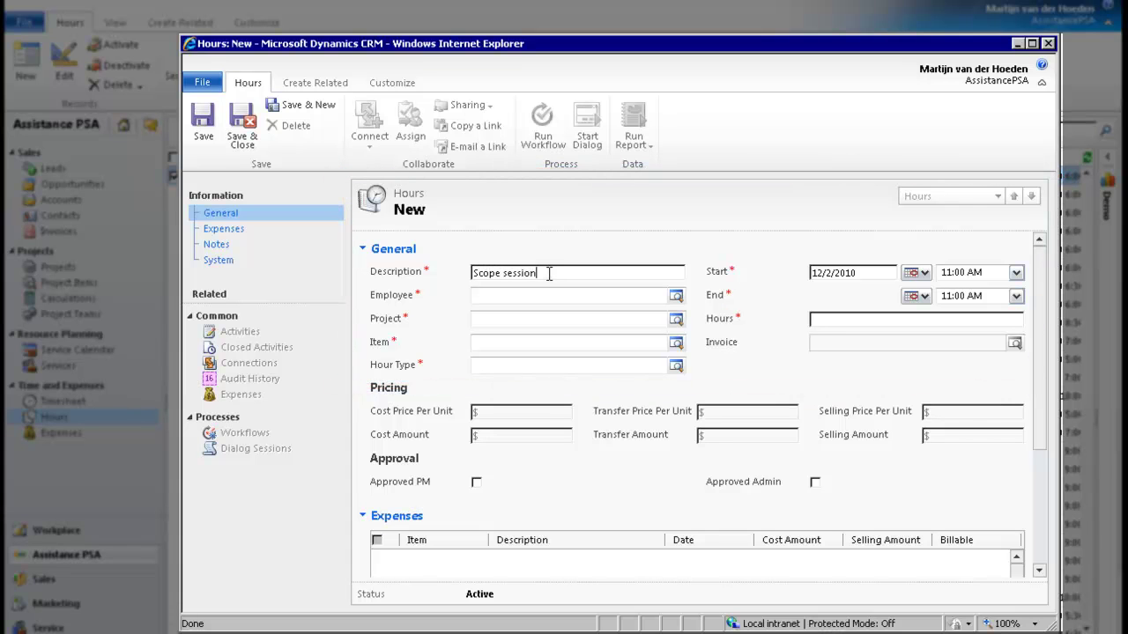
{"action": "type", "text": " with PB Ar"}
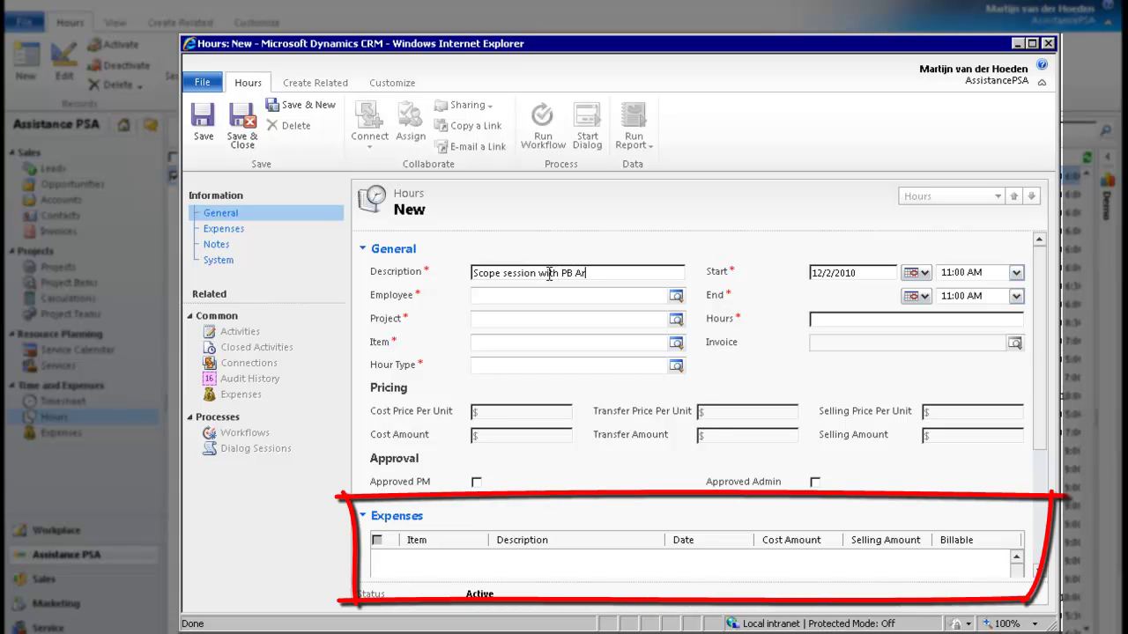
{"action": "type", "text": "ect"}
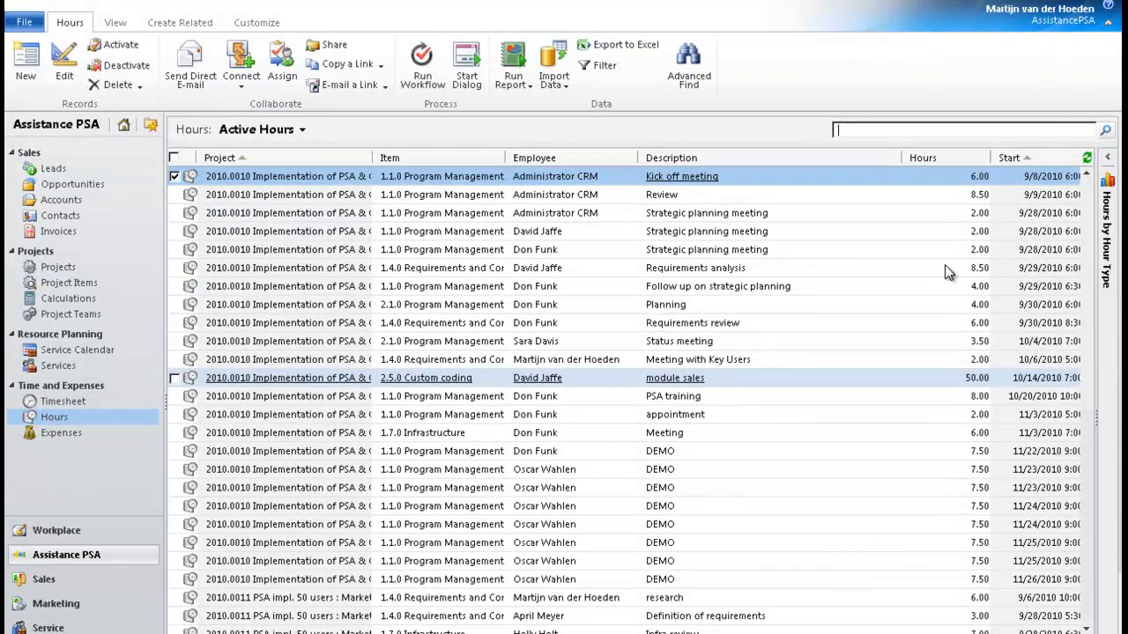
Step: Expand the Hours by Hour Type chart beside the Hours list
{"action": "left_click", "coordinate": [1109, 161]}
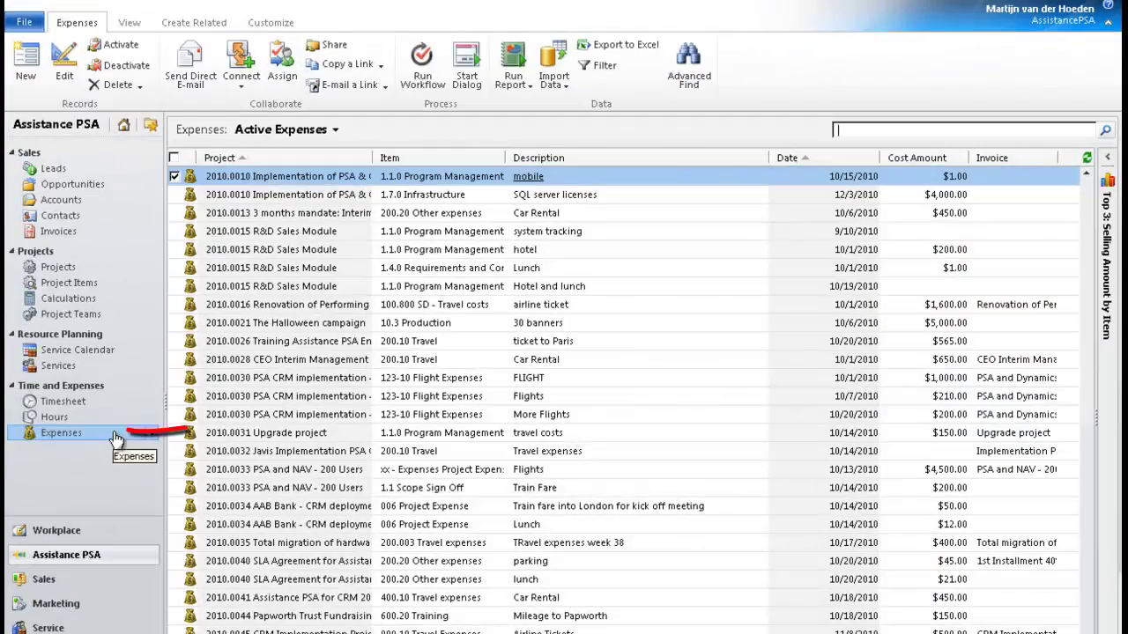
Step: Create a new 'SQL server licenses' expense for project 2010.0010 Implementation of PSA & CRM
{"action": "left_click", "coordinate": [40, 66]}
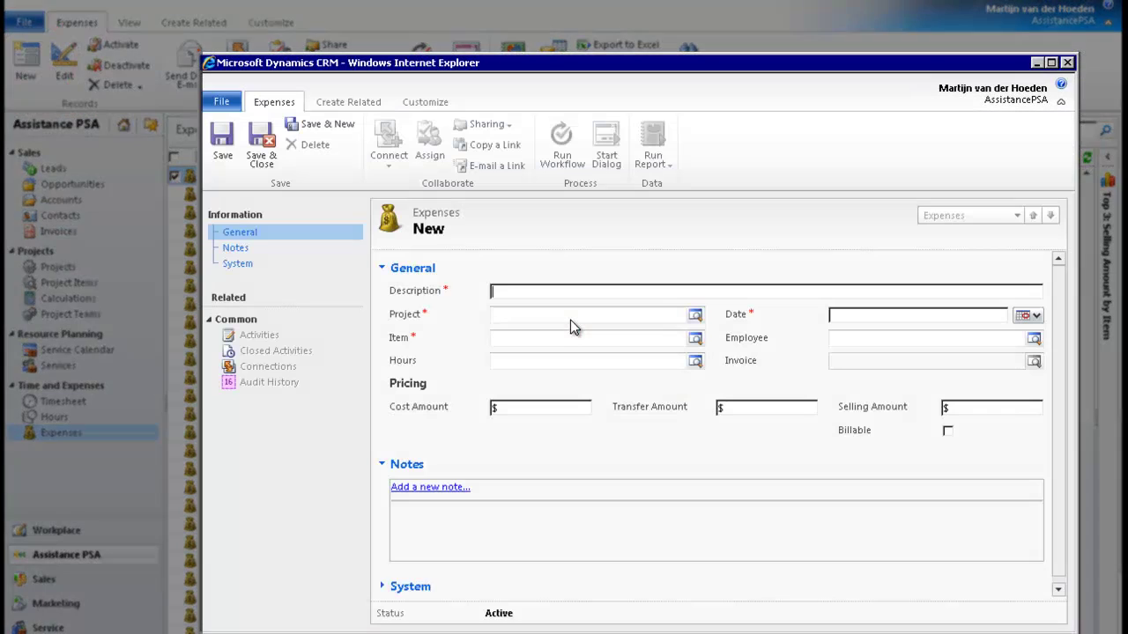
{"action": "type", "text": "SQL server licenses"}
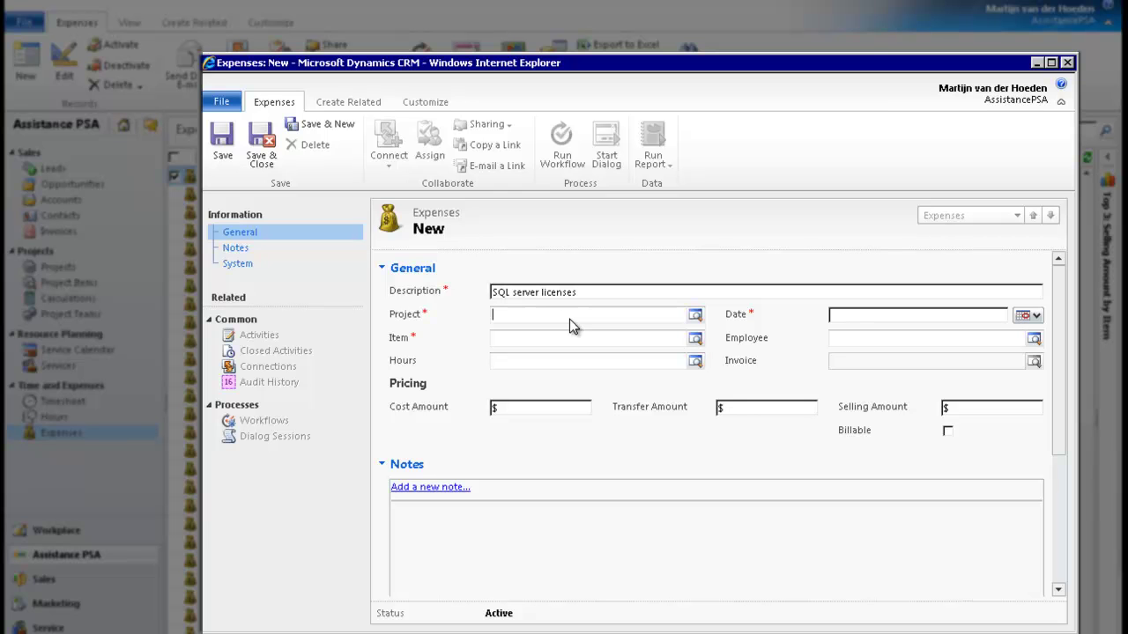
{"action": "left_click", "coordinate": [570, 320]}
{"action": "left_click", "coordinate": [696, 315]}
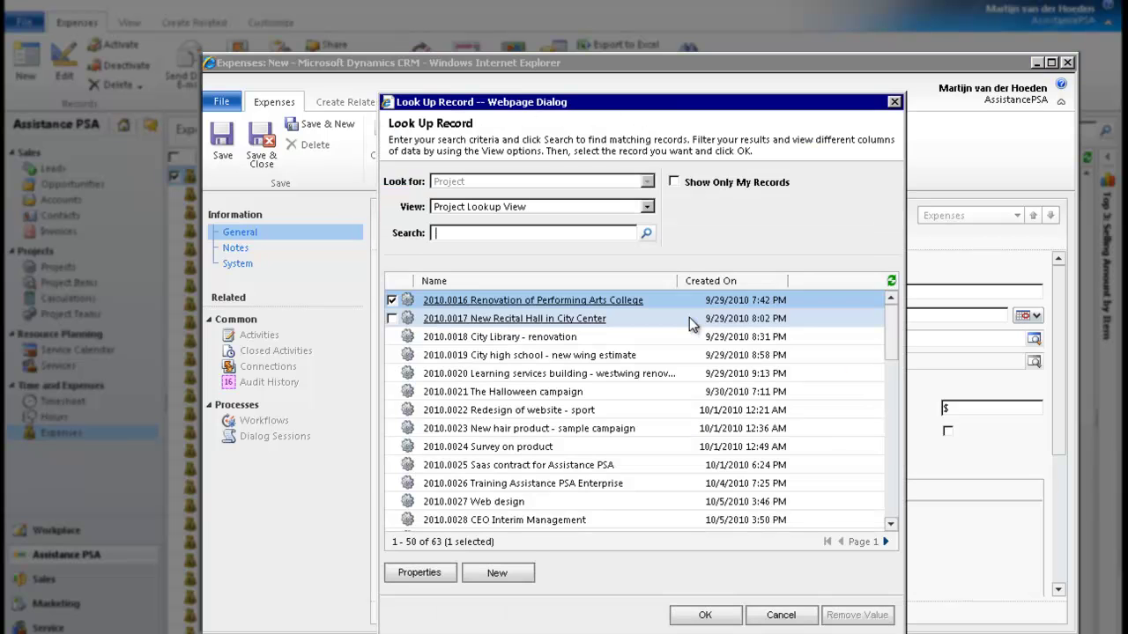
{"action": "scroll", "coordinate": [652, 369], "scroll_direction": "down", "scroll_amount": 5}
{"action": "left_click", "coordinate": [633, 327]}
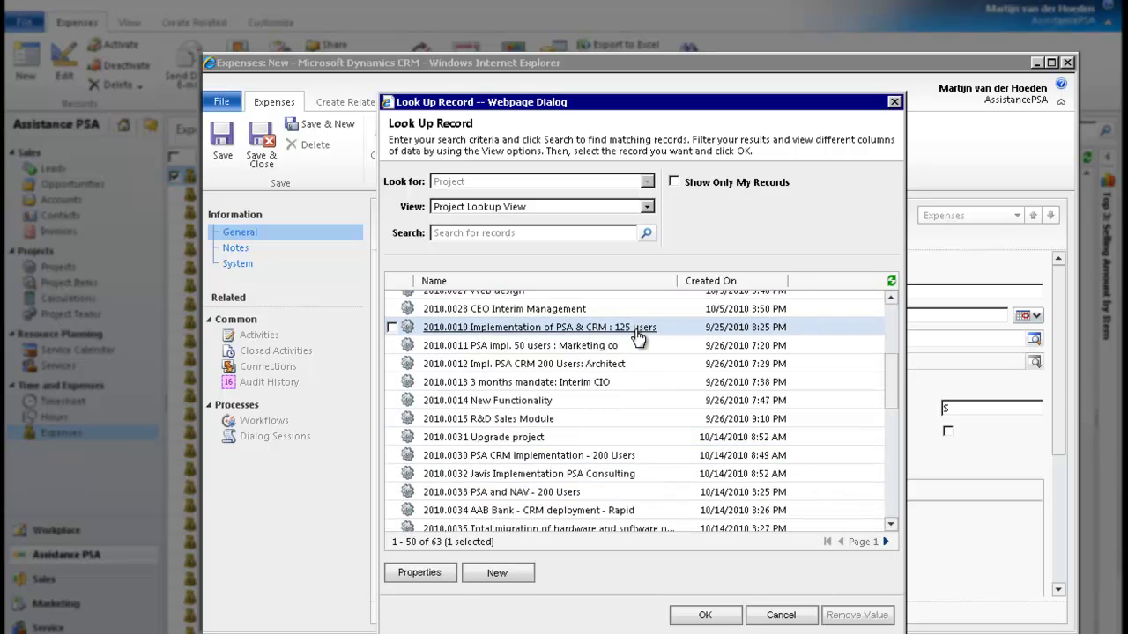
{"action": "double_click", "coordinate": [635, 333]}
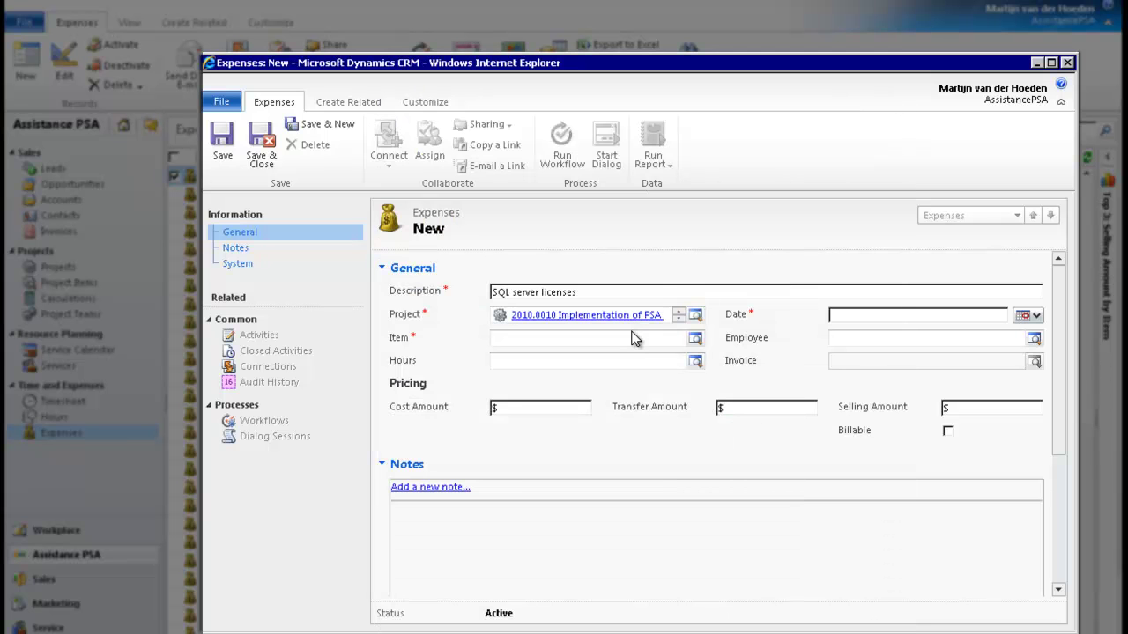
Step: Set item 1.7.0 Infrastructure, date 12/3/2010 and cost $4,000, then save the expense
{"action": "left_click", "coordinate": [695, 340]}
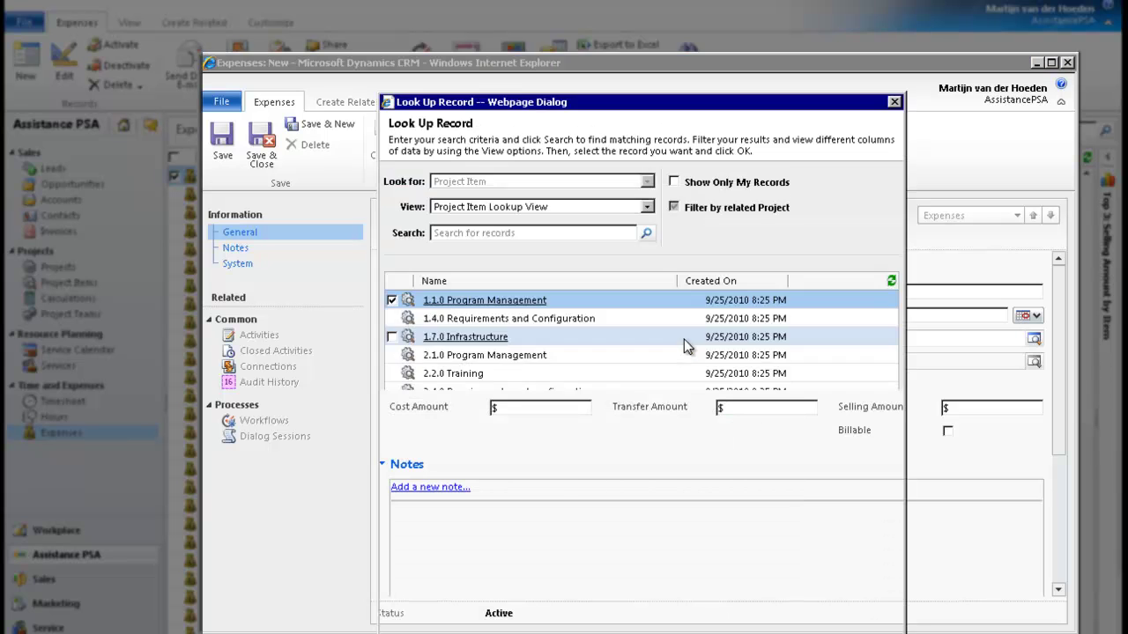
{"action": "left_click", "coordinate": [496, 342]}
{"action": "double_click", "coordinate": [496, 343]}
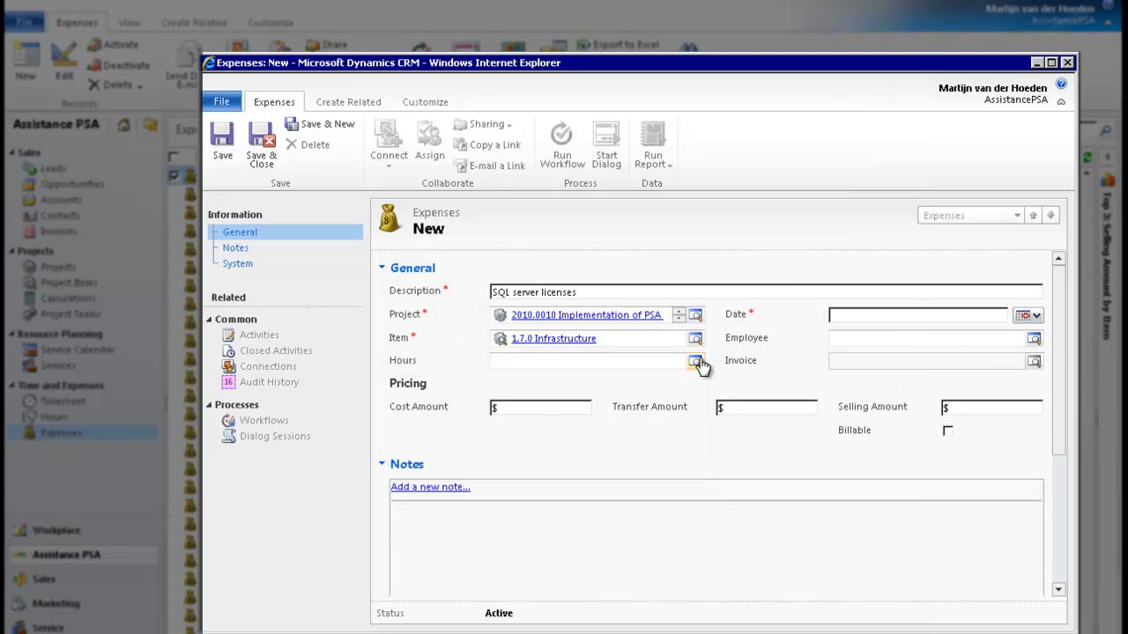
{"action": "left_click", "coordinate": [1036, 315]}
{"action": "left_click", "coordinate": [1045, 363]}
{"action": "left_click", "coordinate": [553, 410]}
{"action": "type", "text": "4000"}
{"action": "left_click", "coordinate": [261, 156]}
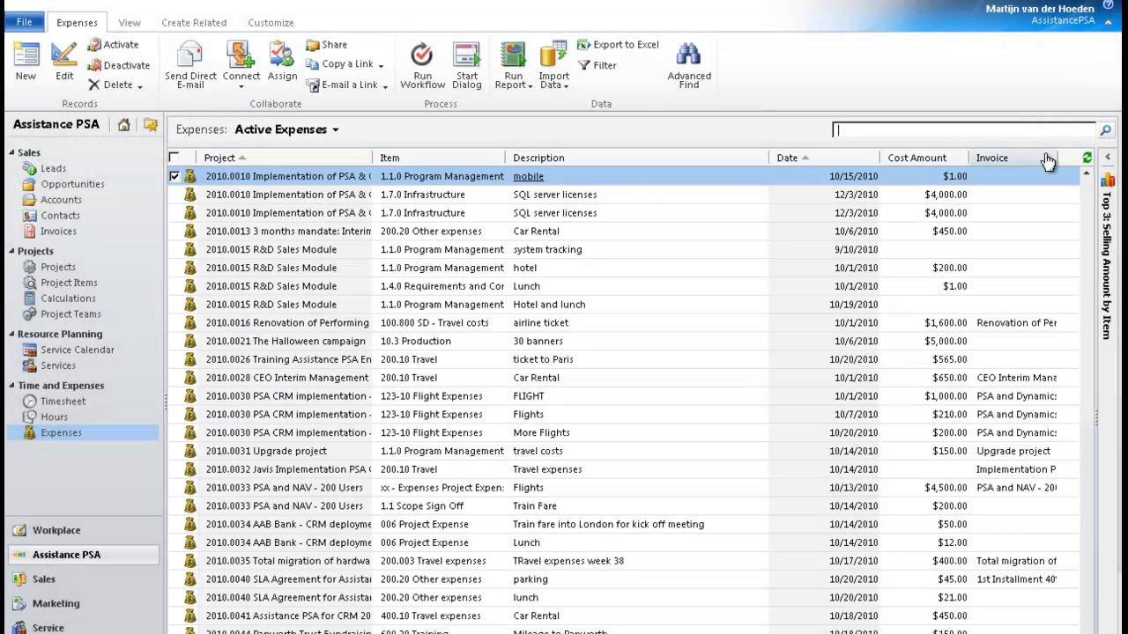
Step: Expand the expenses chart pane to the Top 3 Selling Amount by Item funnel, led by 1.1.0
{"action": "left_click", "coordinate": [1108, 187]}
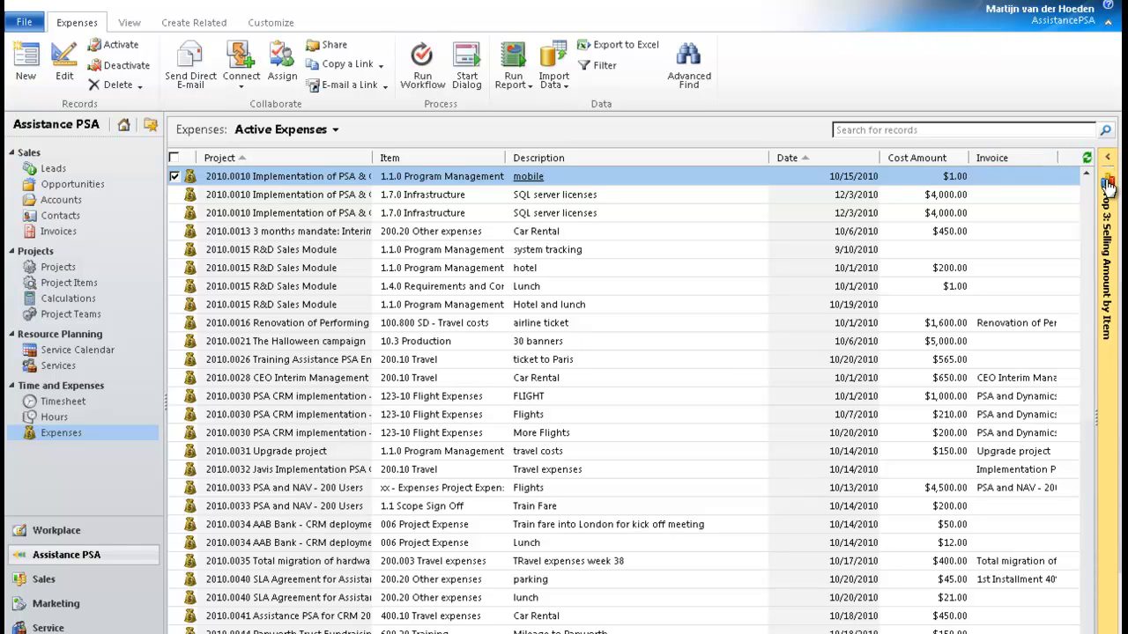
{"action": "left_click", "coordinate": [1109, 187]}
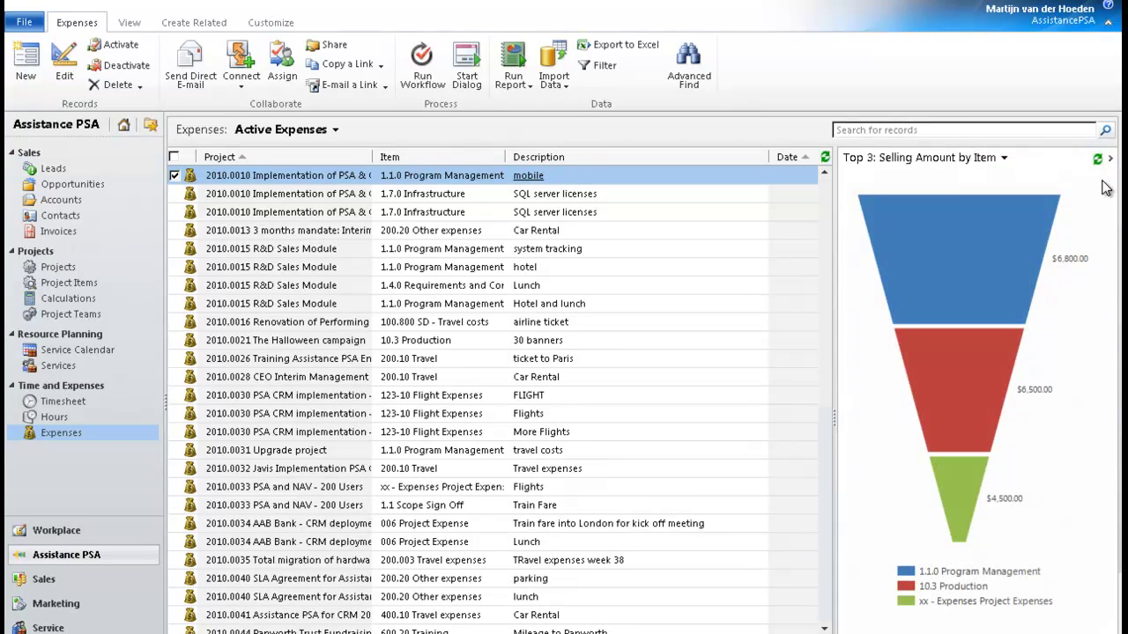